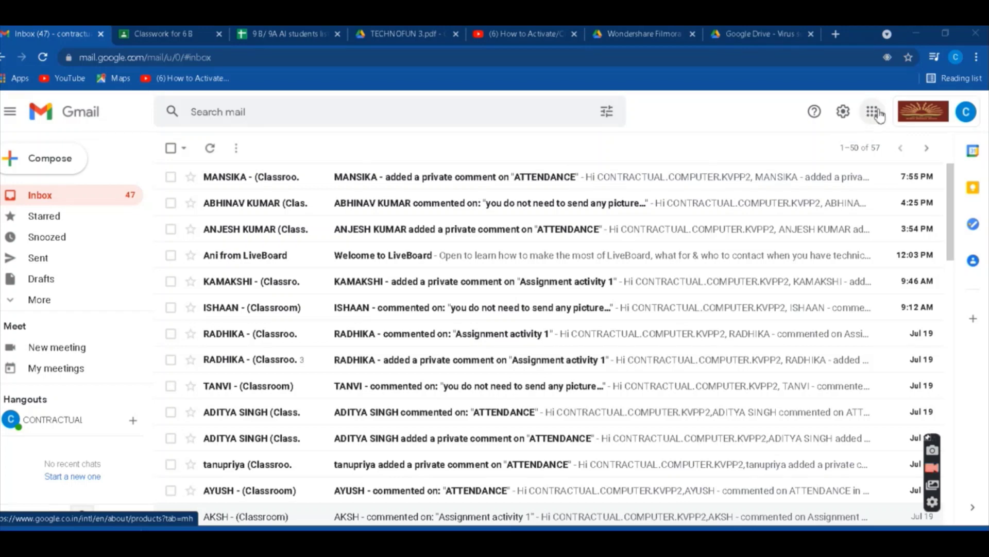
Zoom the Gmail page in three levels with Ctrl+Plus.
key("ctrl+plus")
key("ctrl+plus")
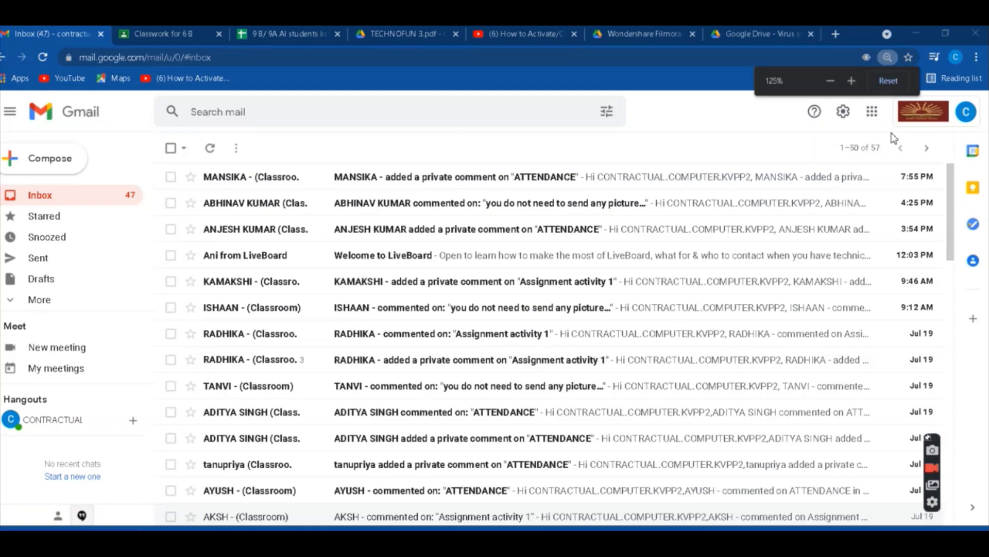
key("ctrl+plus")
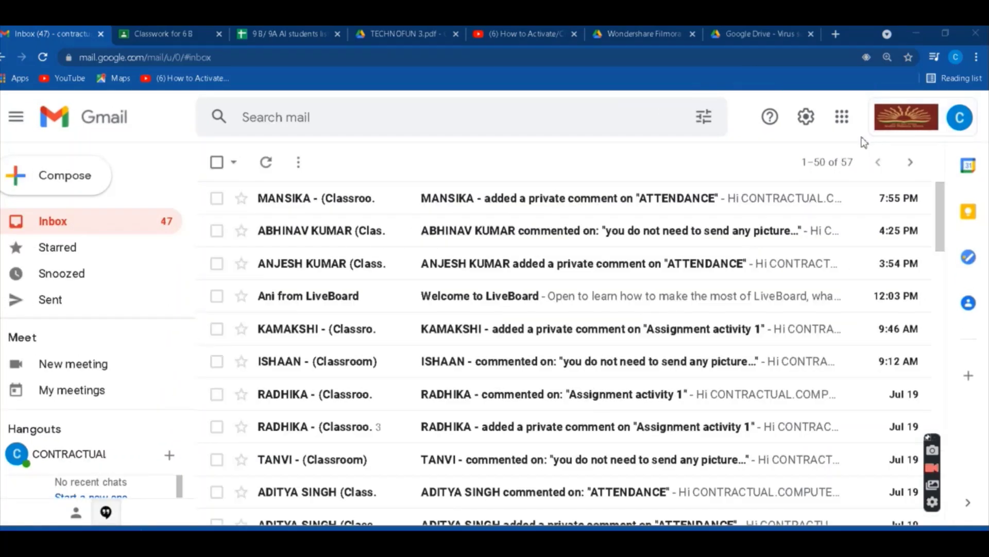
key("ctrl+plus")
key("ctrl+plus")
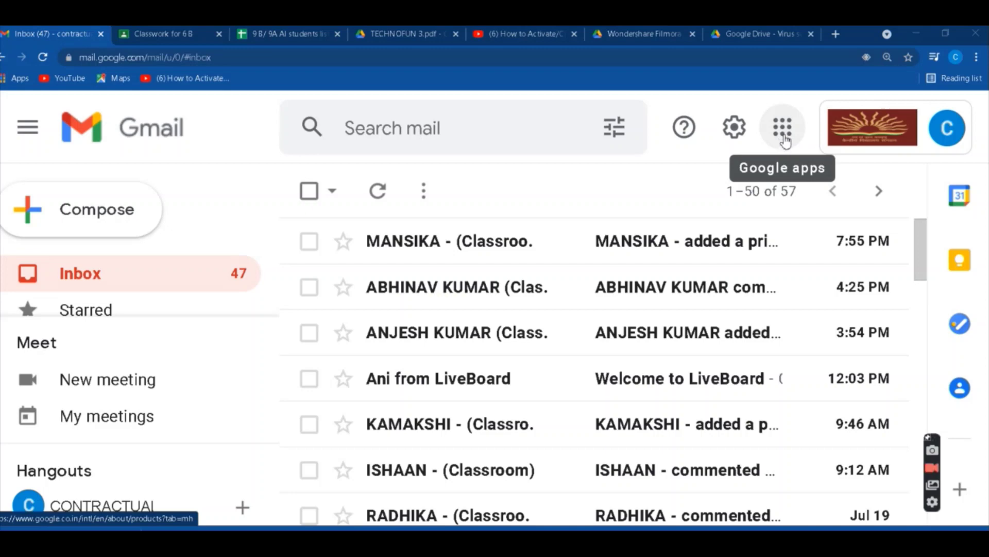
Show the Google apps panel and browse apps such as Drive, Classroom, Docs and Sheets.
left_click(783, 129)
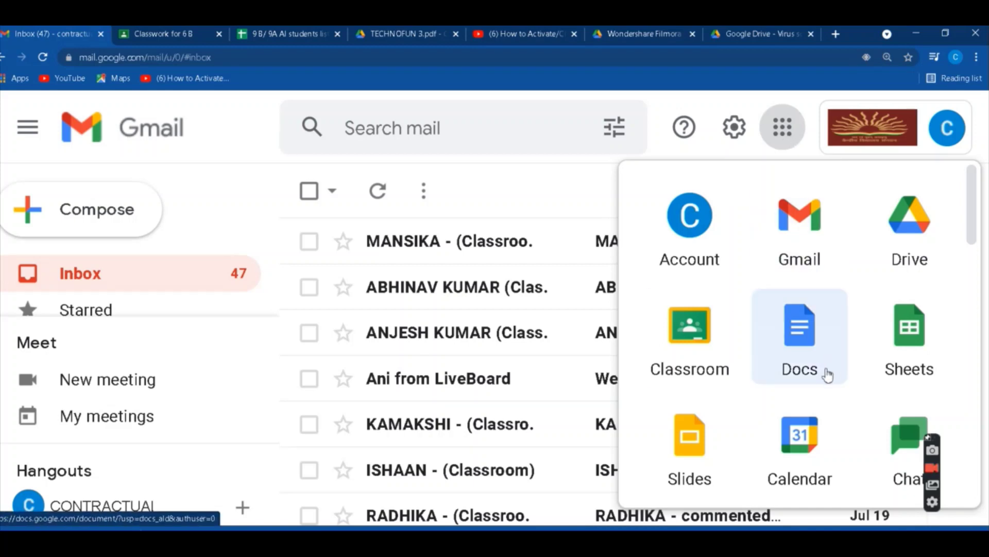
scroll(755, 399, "down", 3)
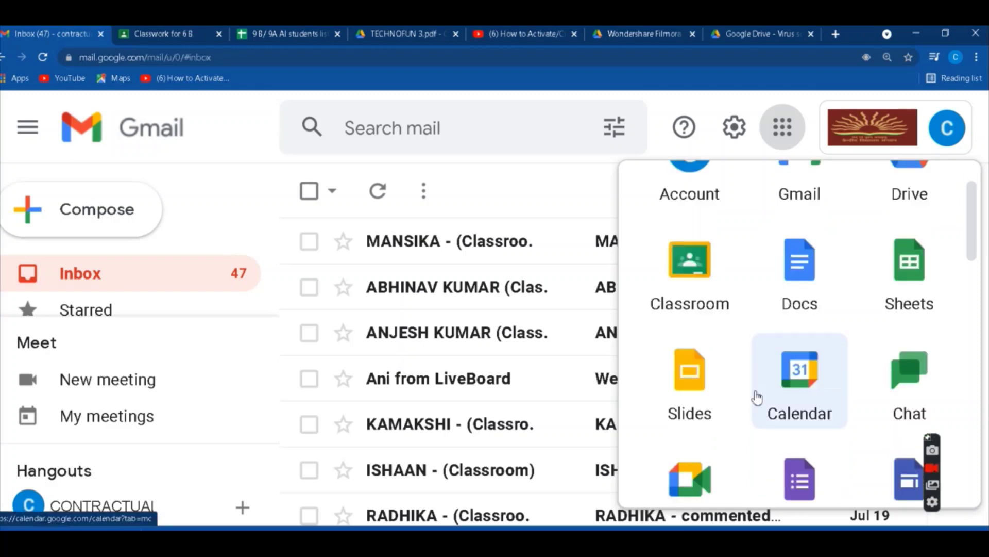
scroll(756, 397, "down", 3)
scroll(756, 397, "up", 5)
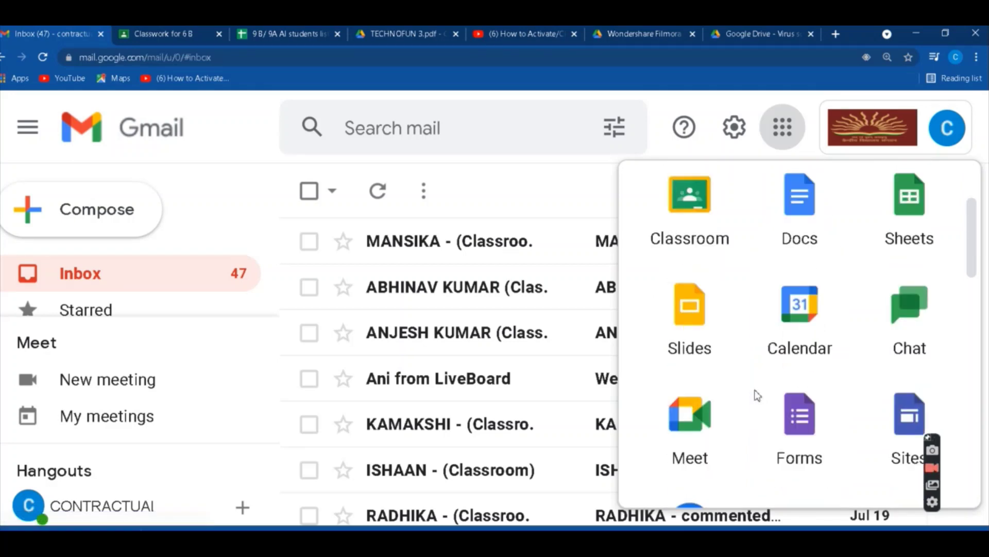
scroll(762, 357, "up", 2)
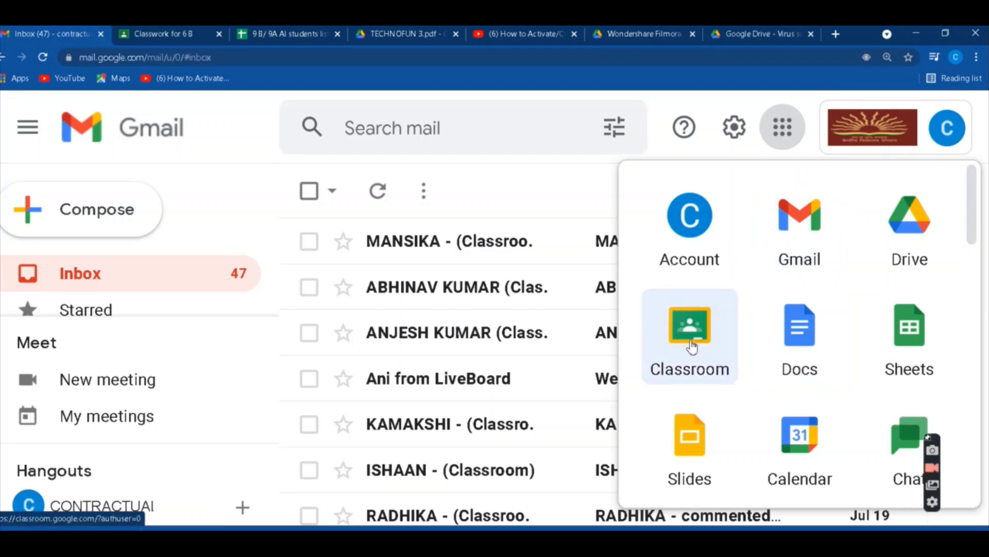
Launch Google Drive from the apps panel and browse My Drive's suggested files and Classroom folder.
left_click(922, 231)
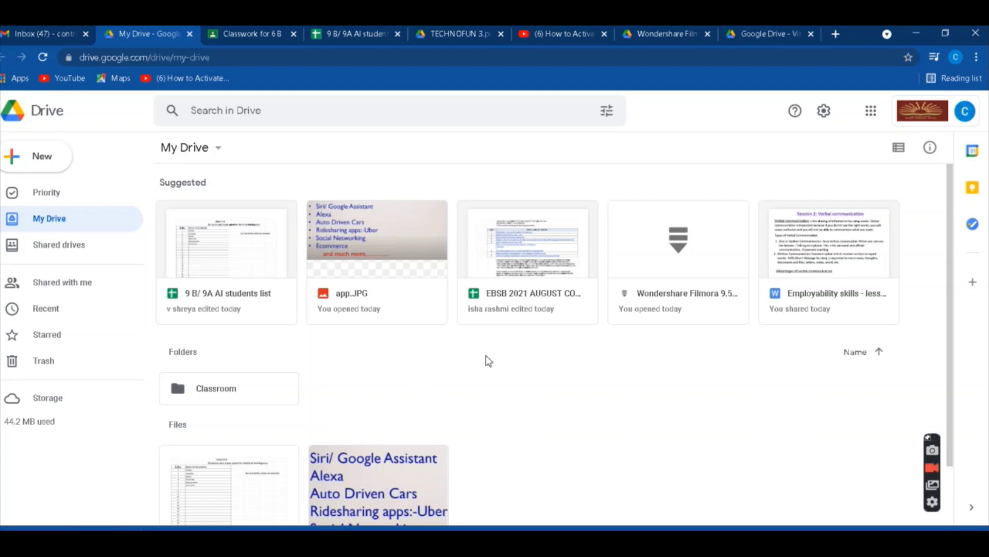
scroll(489, 409, "down", 1)
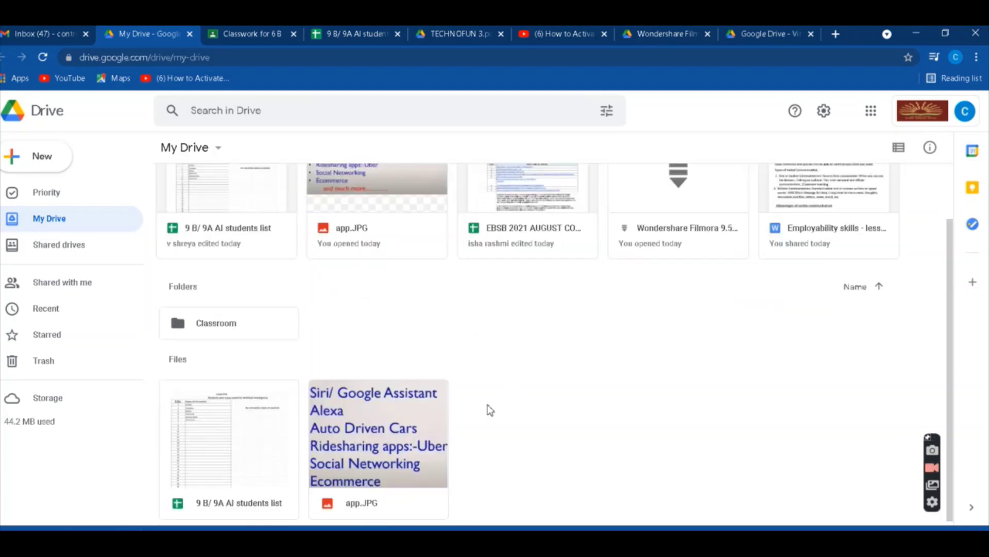
scroll(489, 409, "up", 1)
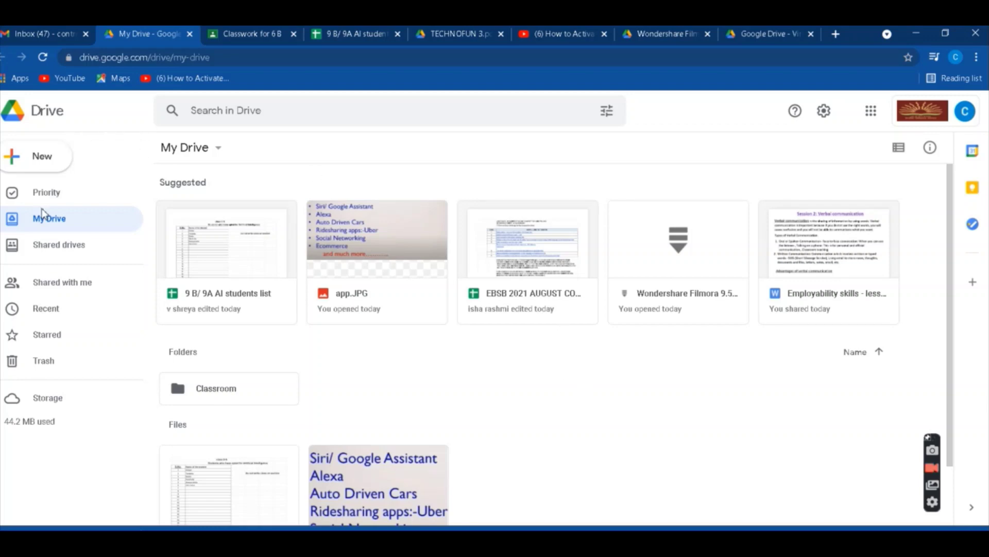
Upload ai def.JPG from the computer's class 9 AI folder into My Drive.
left_click(44, 162)
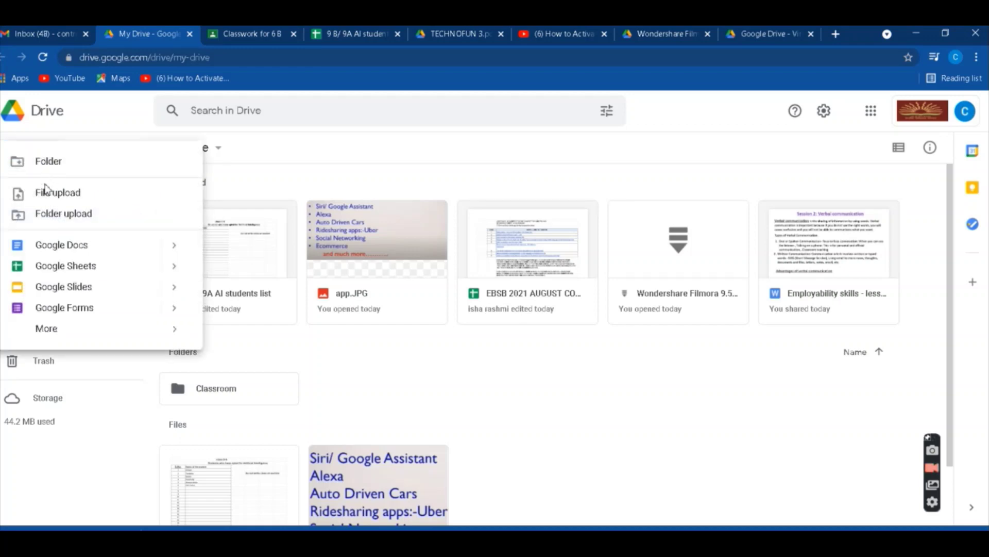
left_click(73, 197)
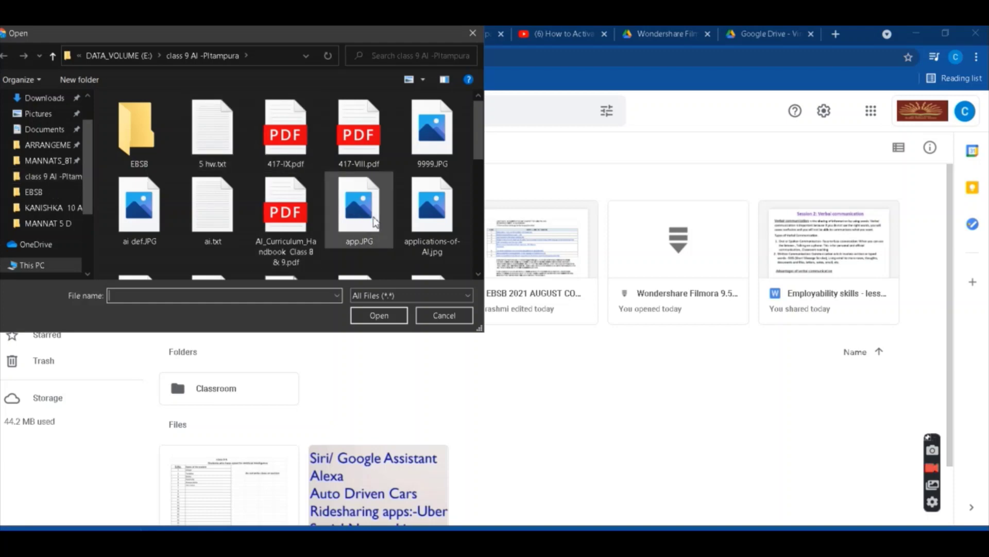
left_click(138, 222)
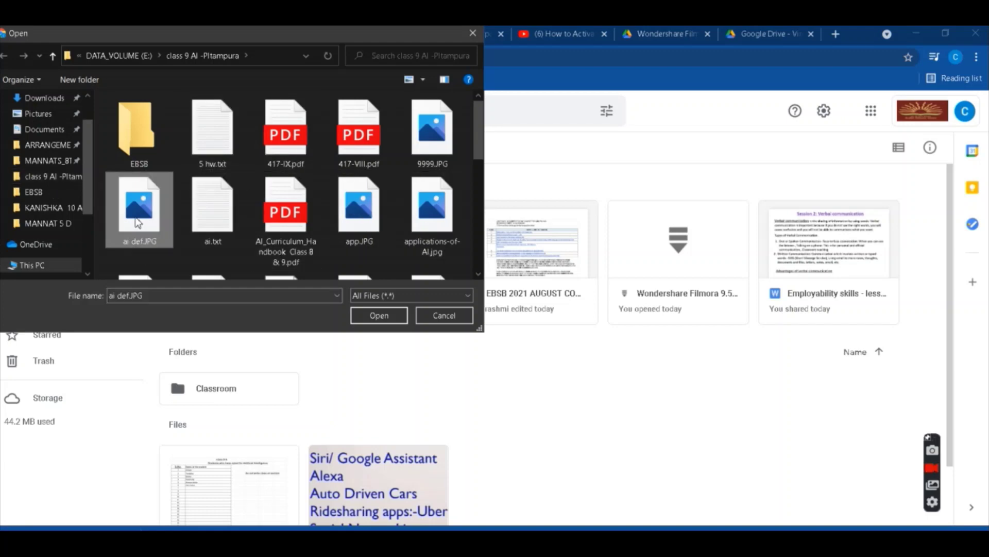
left_click(363, 313)
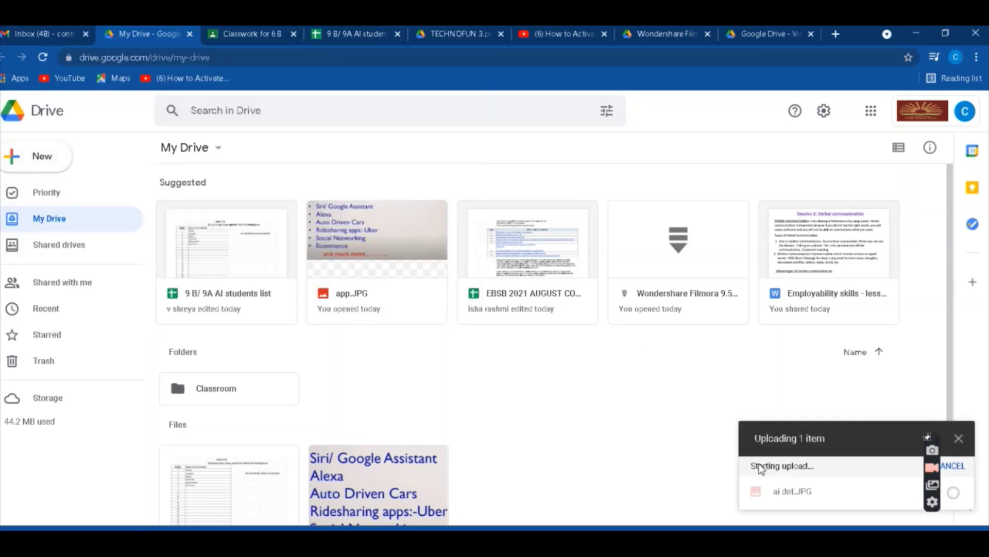
mouse_move(859, 489)
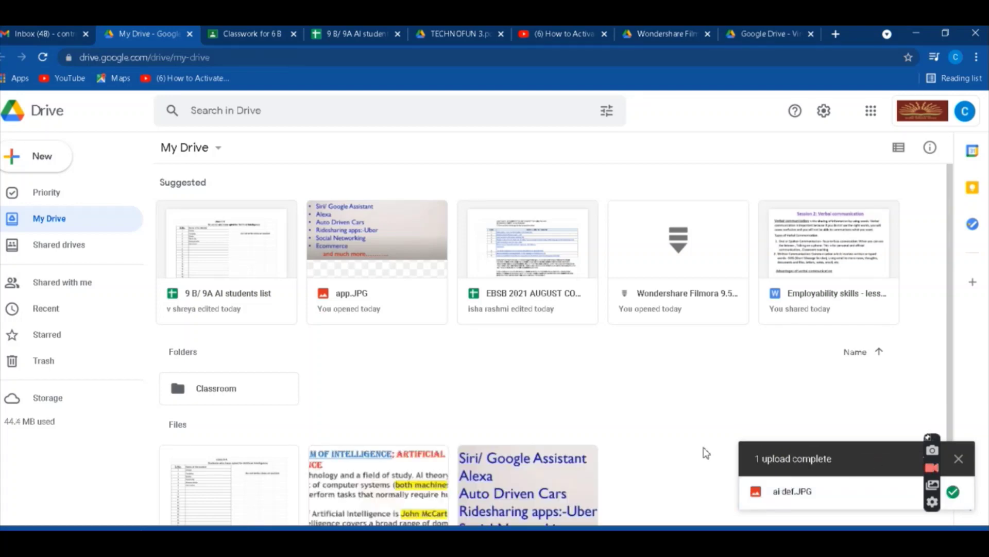
Close the upload-complete notice and select the ai def.JPG file card in My Drive.
scroll(613, 480, "down", 1)
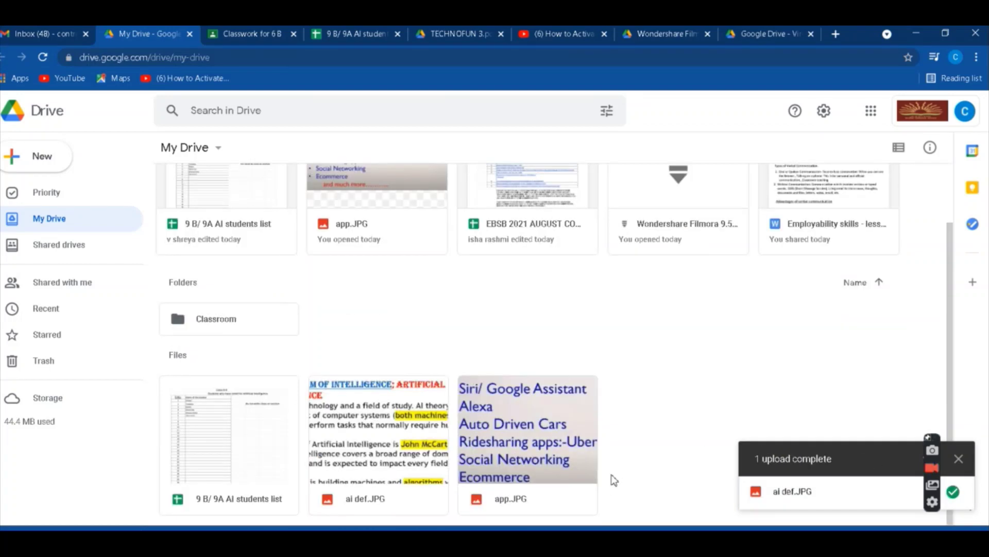
left_click(958, 458)
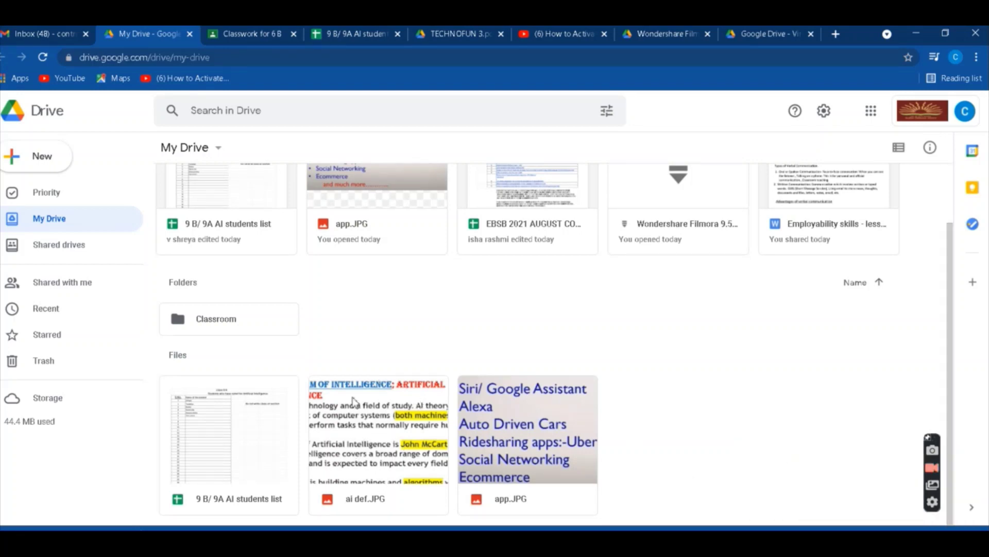
left_click(375, 430)
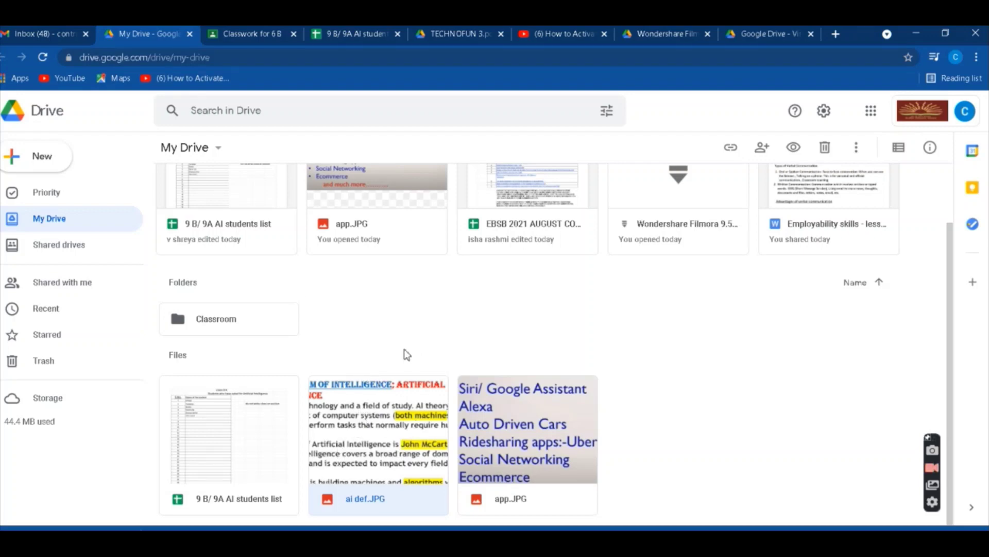
left_click(46, 166)
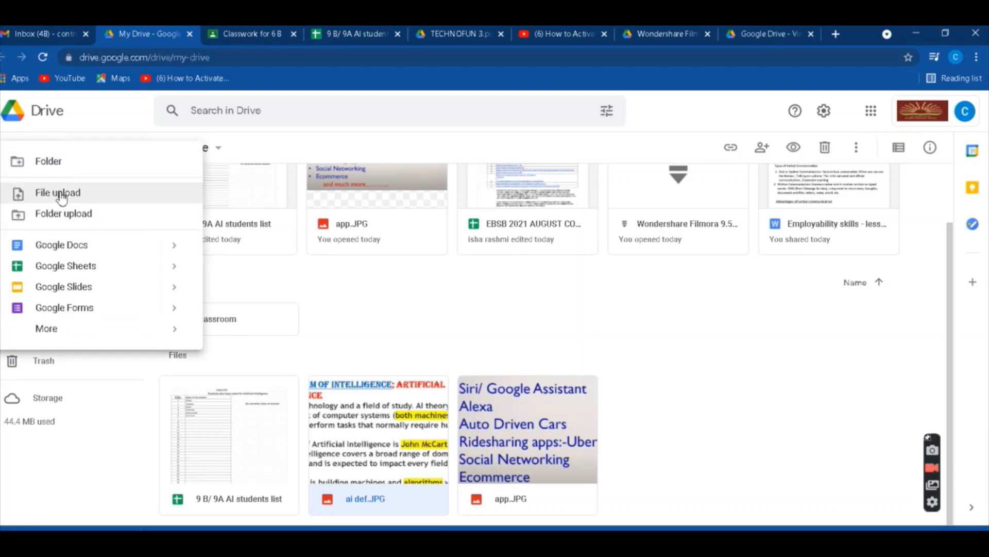
left_click(383, 319)
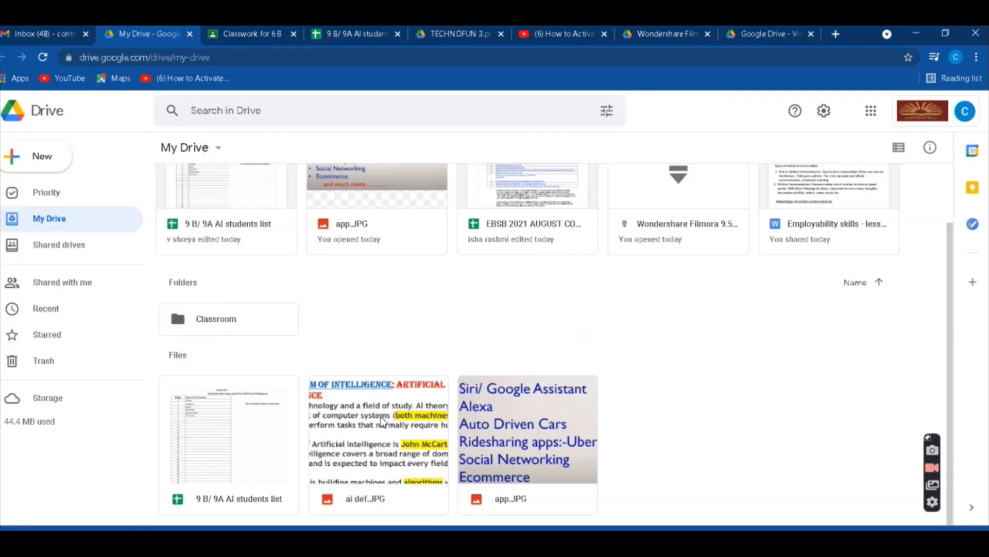
left_click(378, 434)
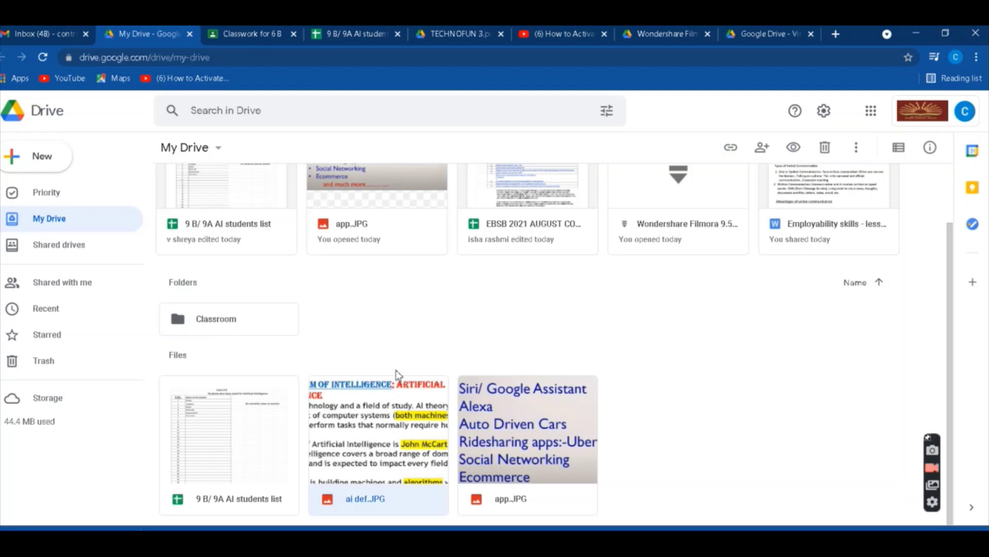
left_click(420, 338)
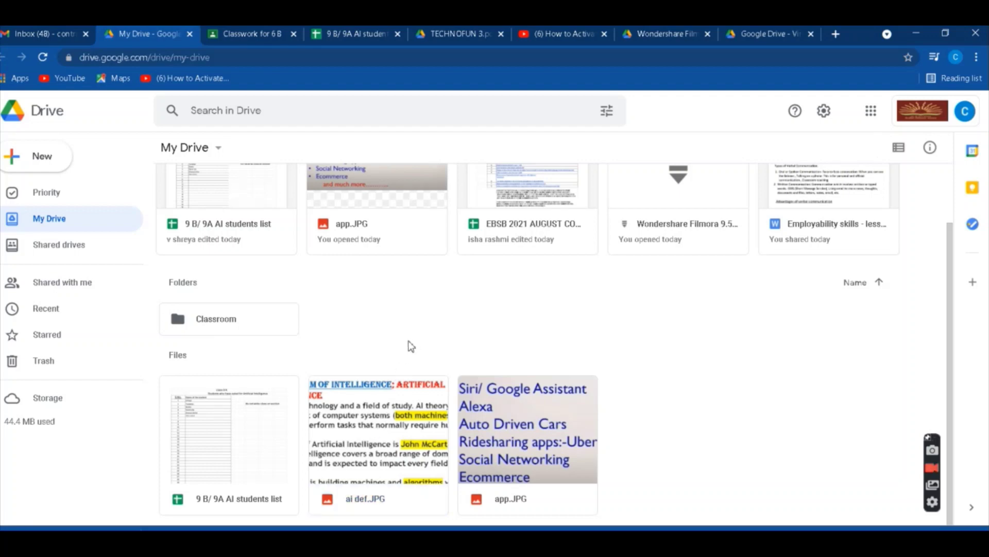
left_click(389, 438)
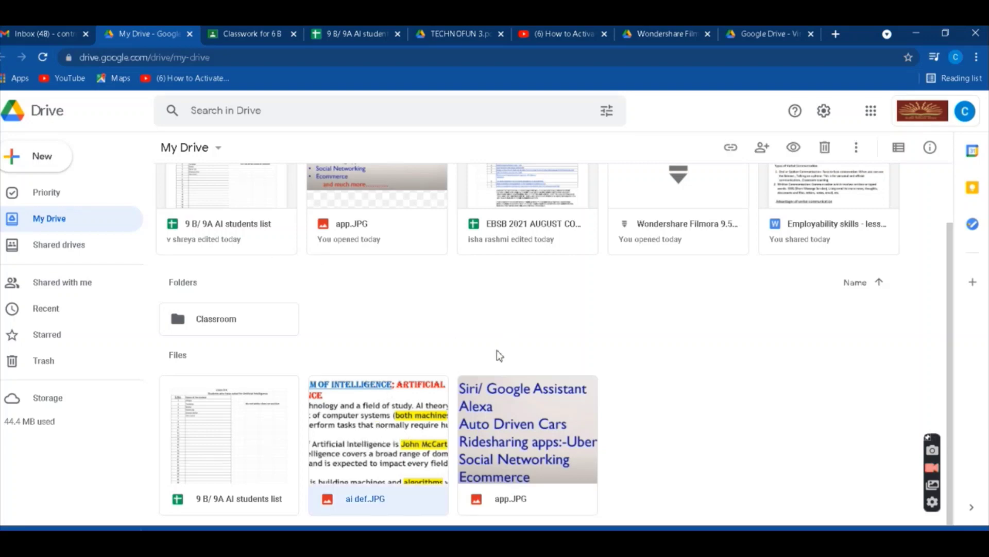
Bring up Get link for ai def.JPG and expand its Restricted access dropdown.
right_click(376, 421)
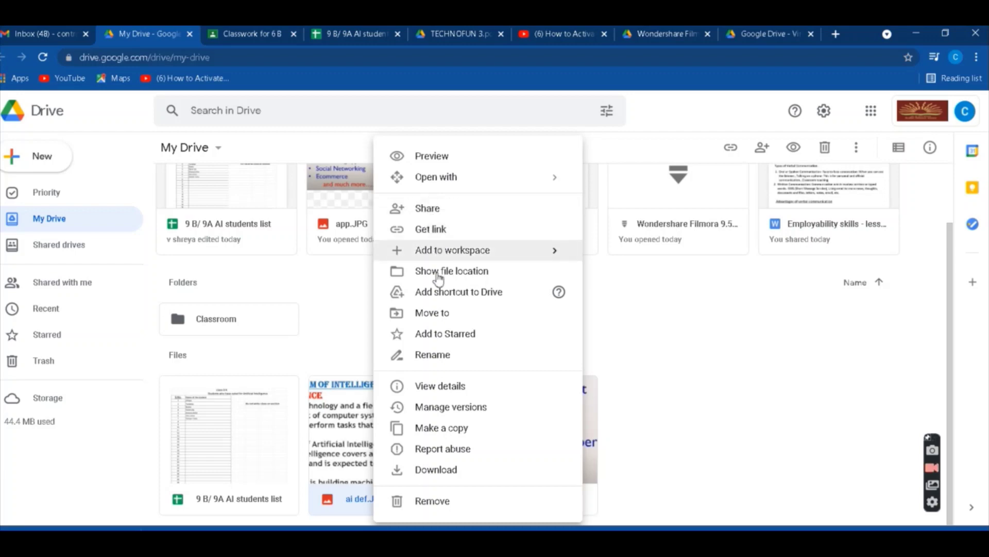
left_click(441, 231)
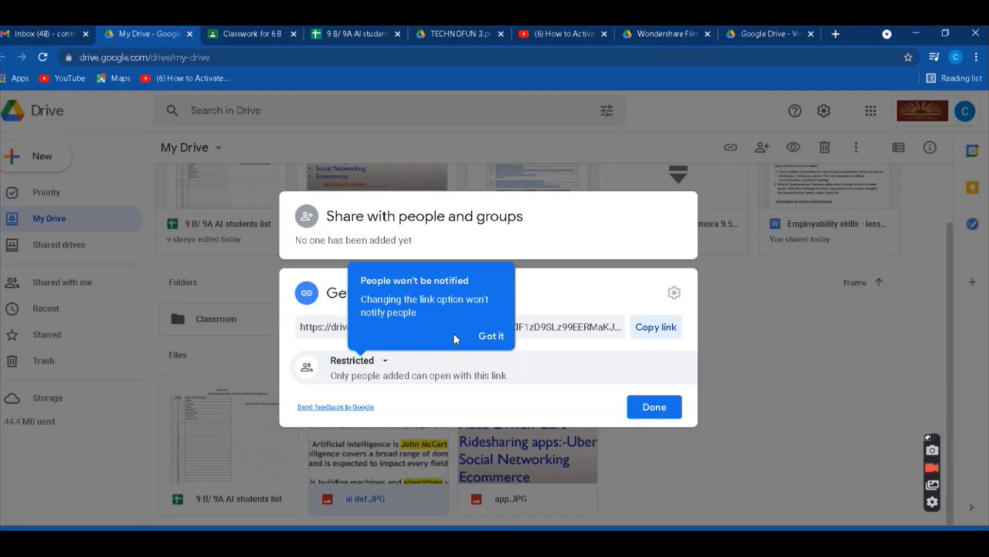
left_click(491, 337)
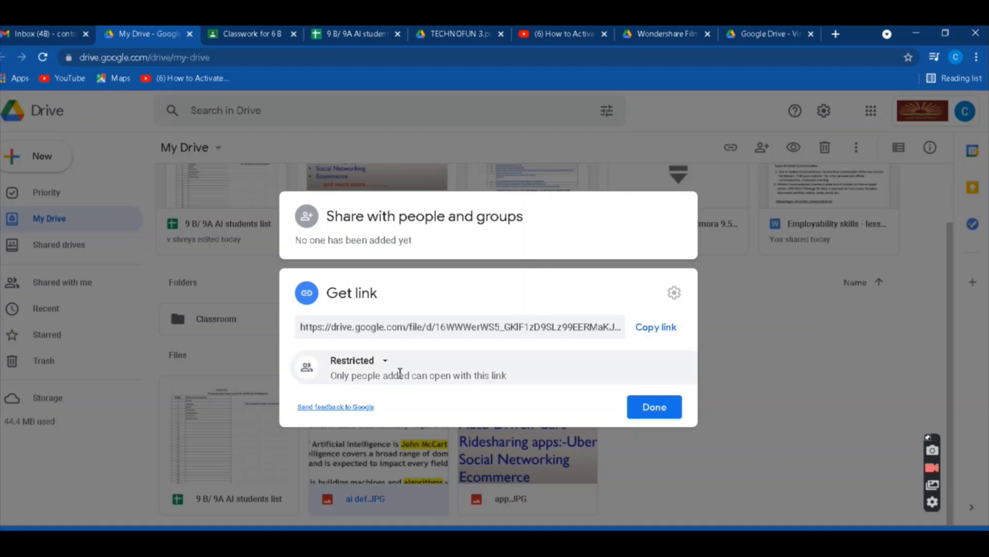
left_click(385, 365)
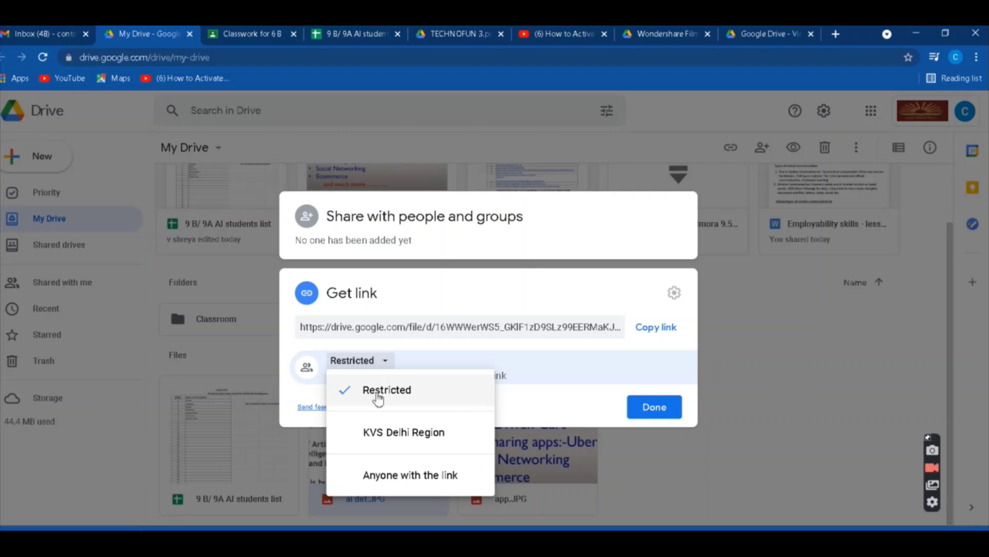
Set ai def.JPG's link to anyone with the link, trying Viewer before settling on Editor.
left_click(406, 475)
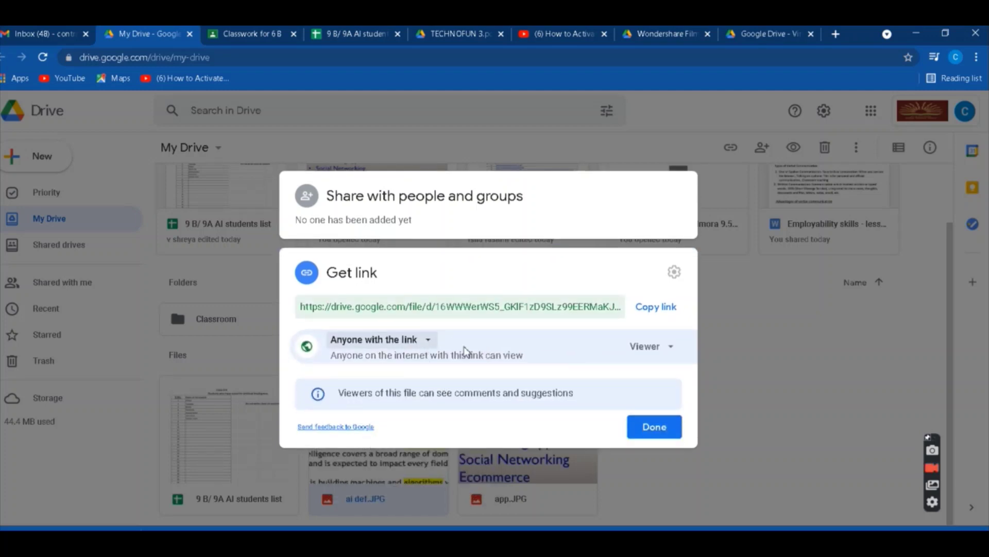
left_click(672, 352)
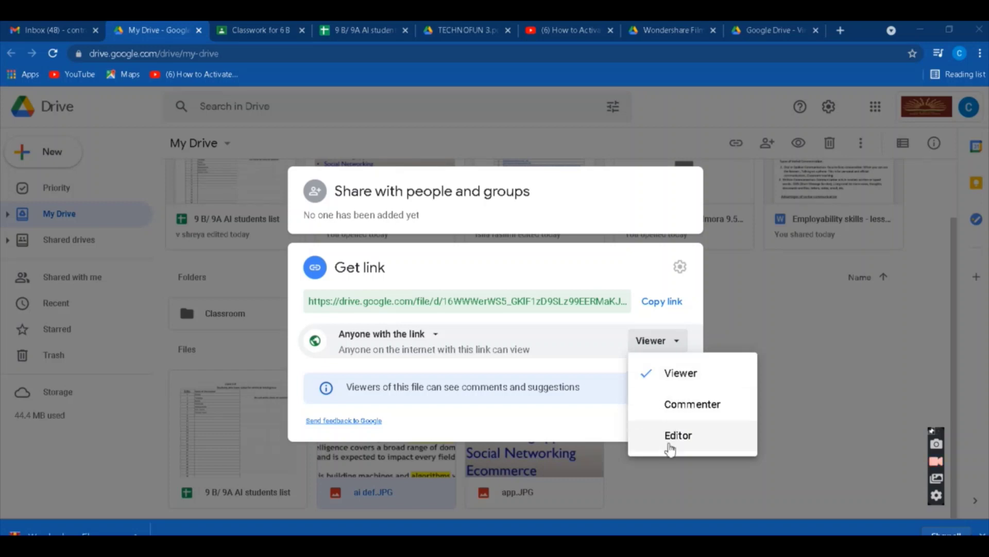
left_click(685, 434)
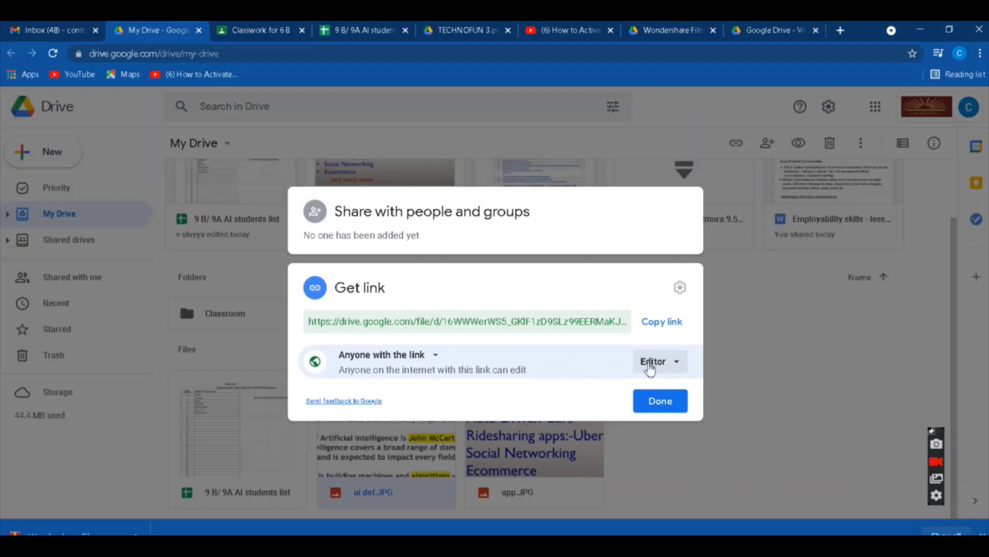
left_click(679, 364)
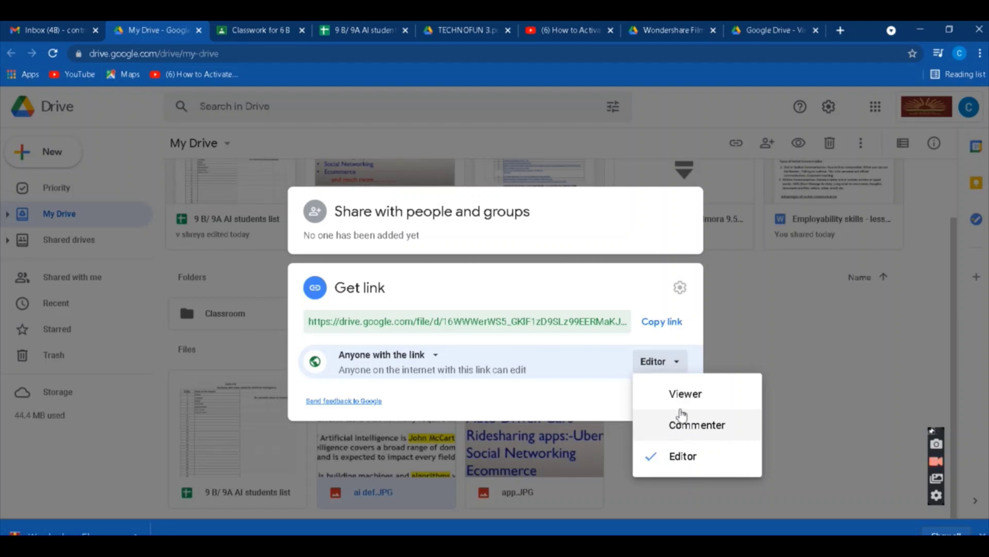
left_click(679, 393)
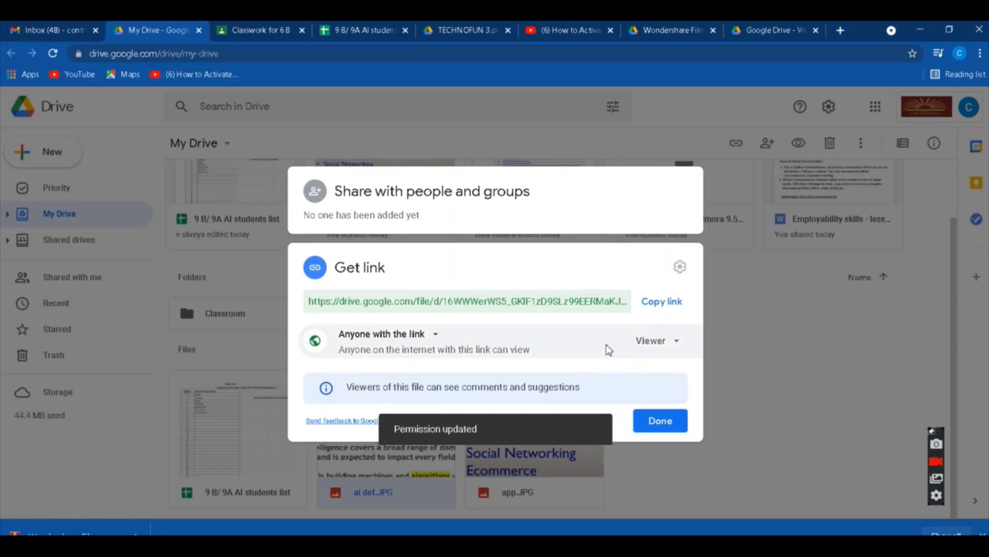
left_click(674, 346)
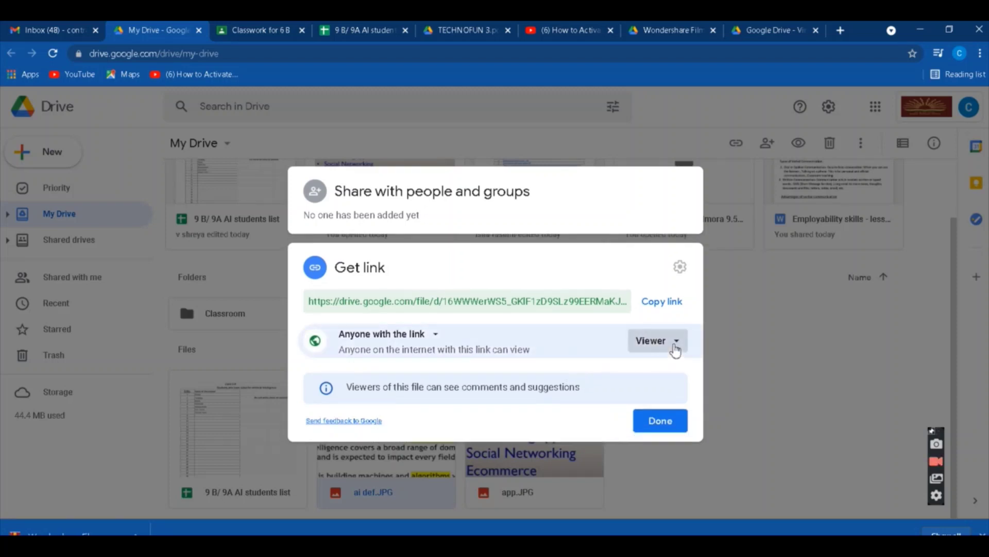
left_click(676, 434)
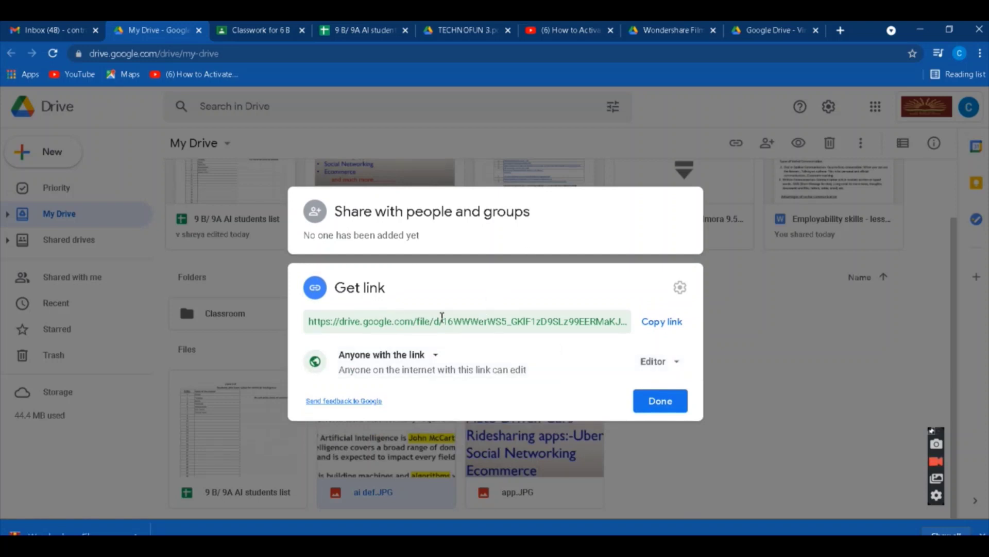
Copy the editable ai def.JPG link and close its sharing dialog with Done.
left_click(420, 235)
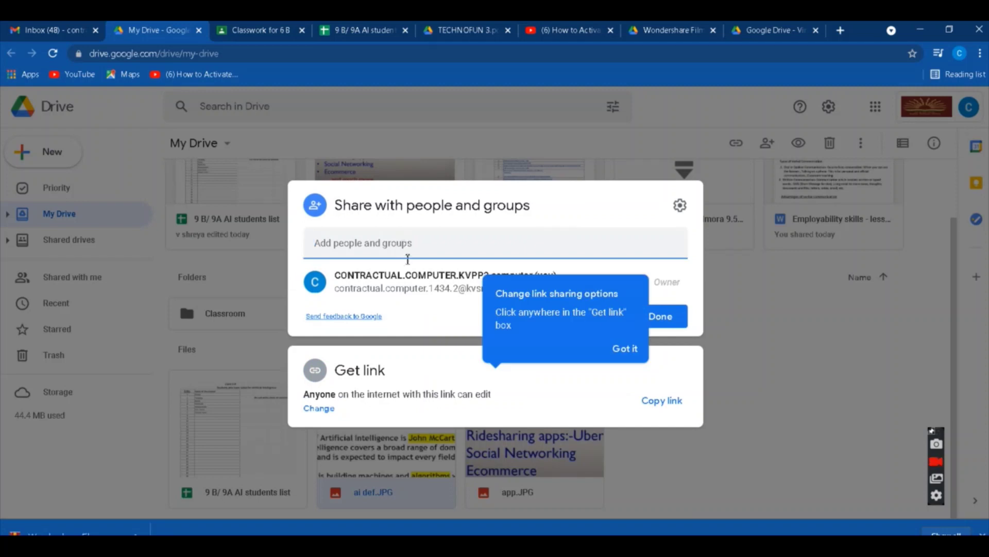
left_click(626, 349)
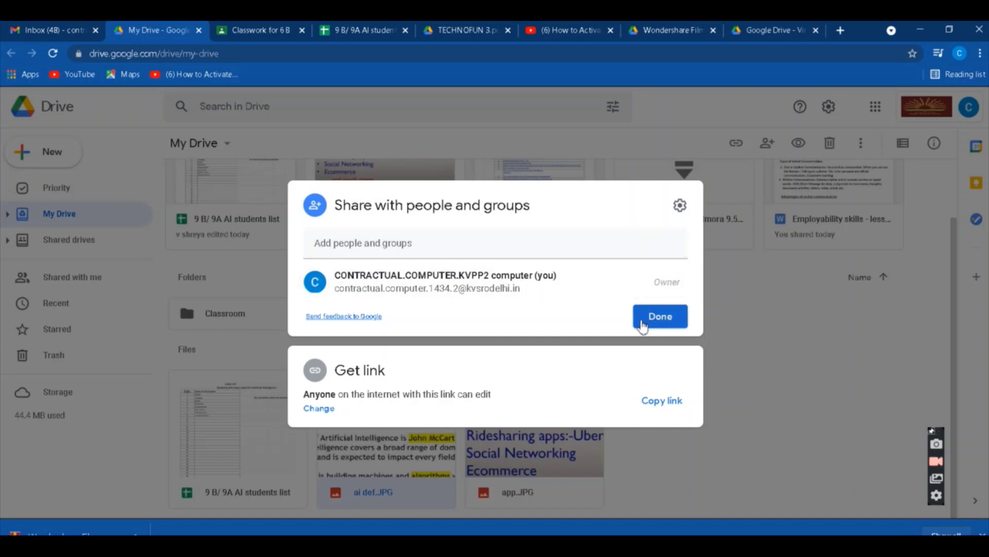
left_click(669, 403)
left_click(652, 318)
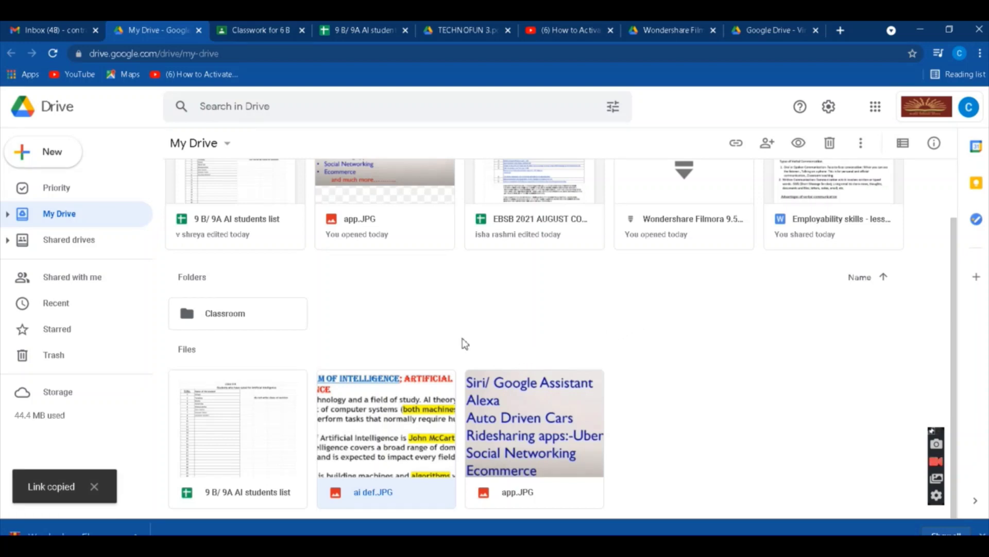
Open the Share settings of the 9 B/ 9A AI students list spreadsheet.
scroll(372, 372, "up", 2)
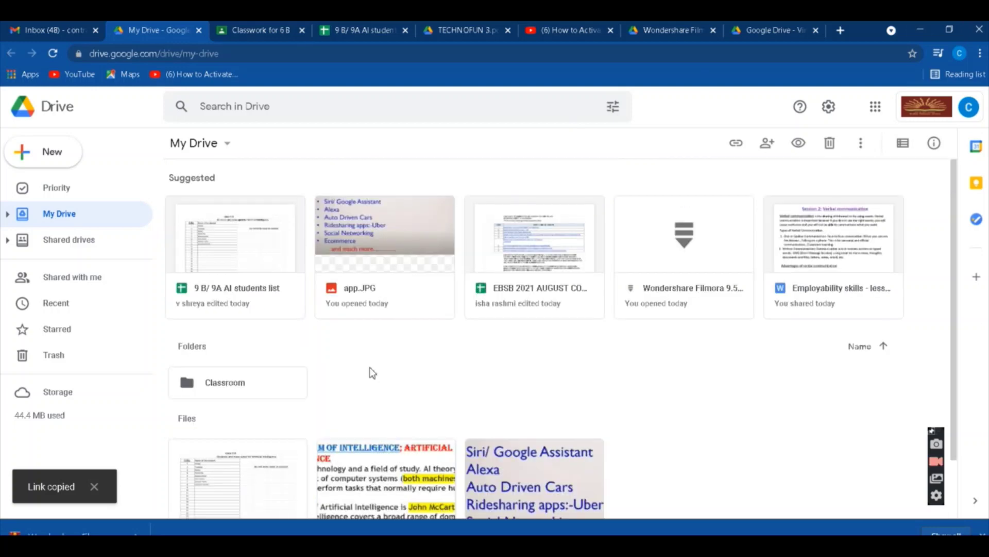
right_click(231, 271)
mouse_move(232, 275)
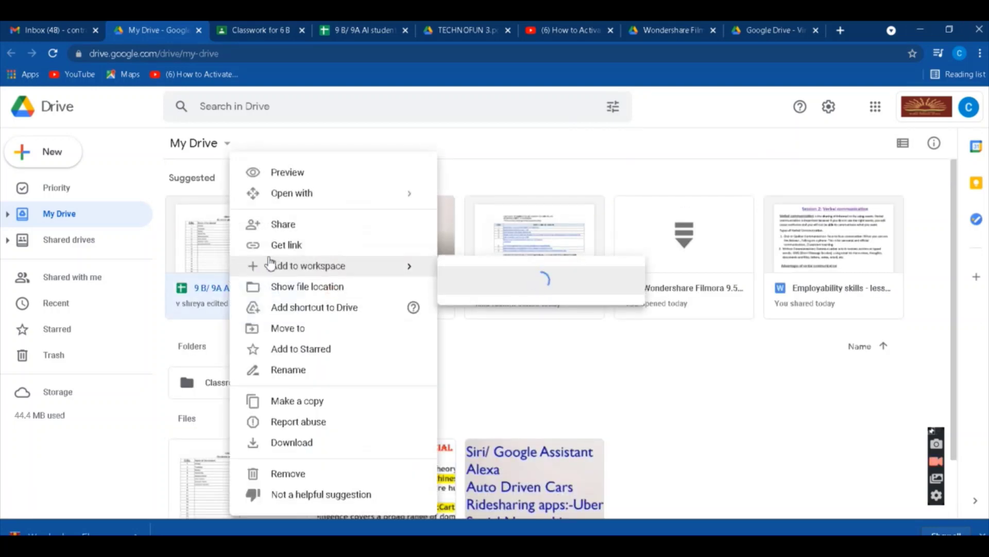
left_click(289, 231)
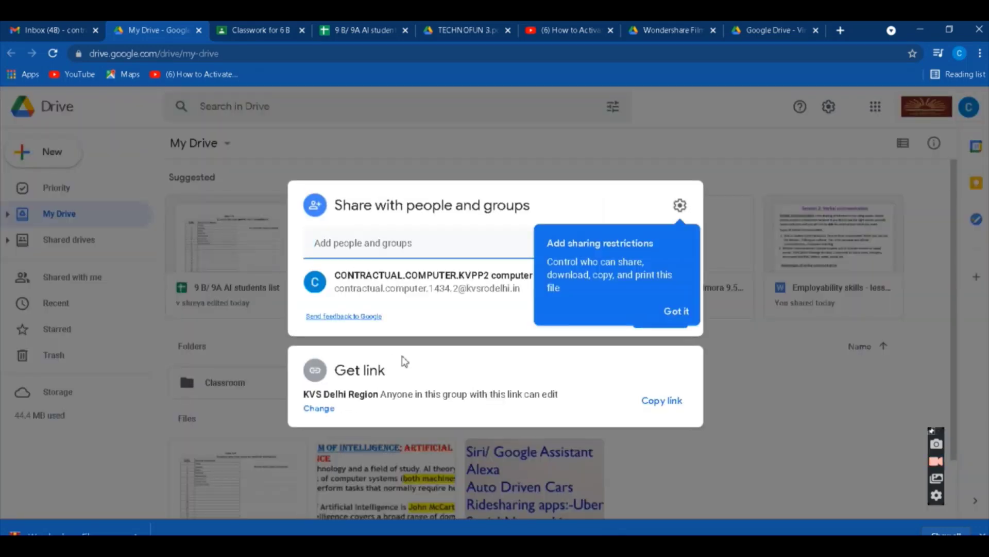
Copy the students list link, keeping Editor access for the KVS Delhi Region group, then close sharing.
left_click(678, 311)
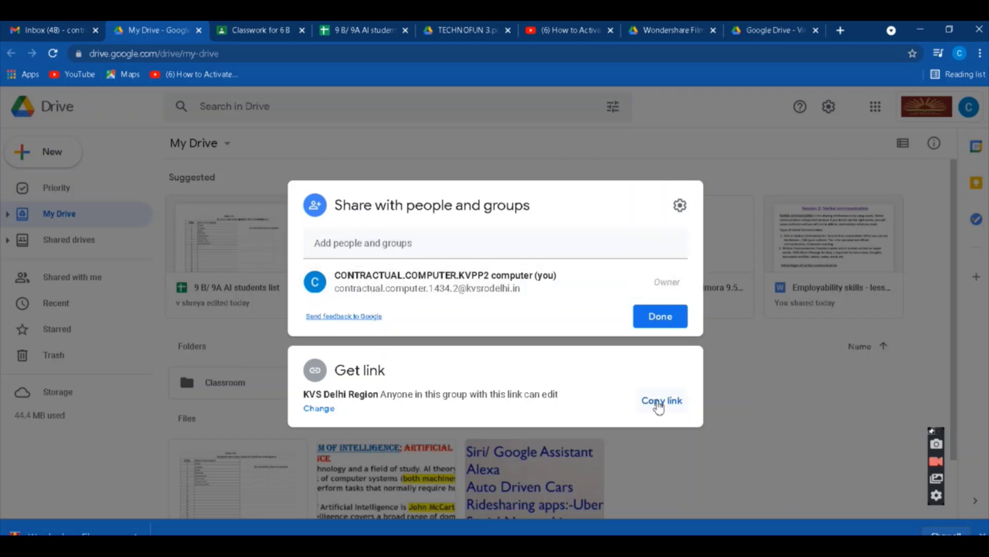
left_click(660, 407)
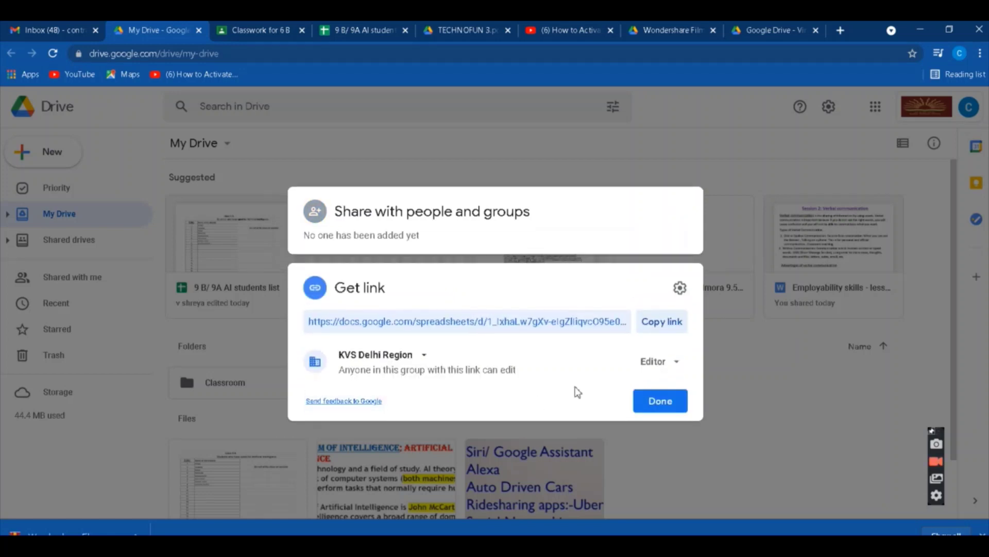
left_click(675, 363)
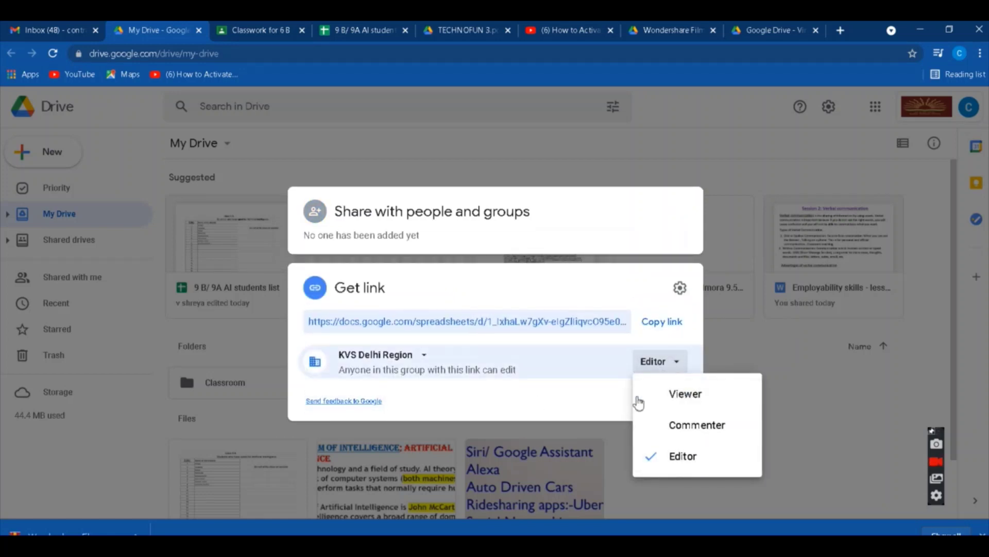
left_click(568, 402)
left_click(657, 405)
scroll(656, 409, "down", 1)
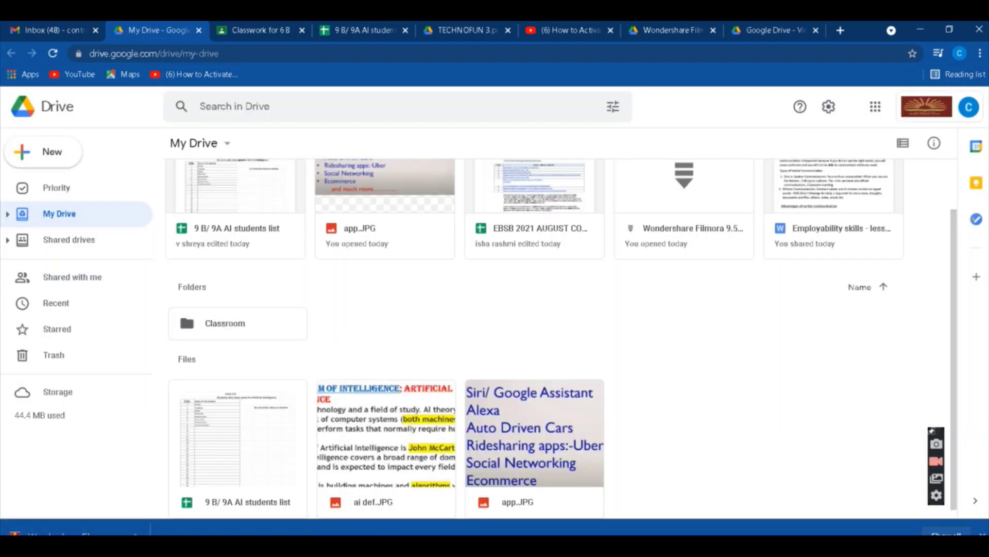
Paste the students list link into a new Notepad note, then minimise Notepad.
key("super")
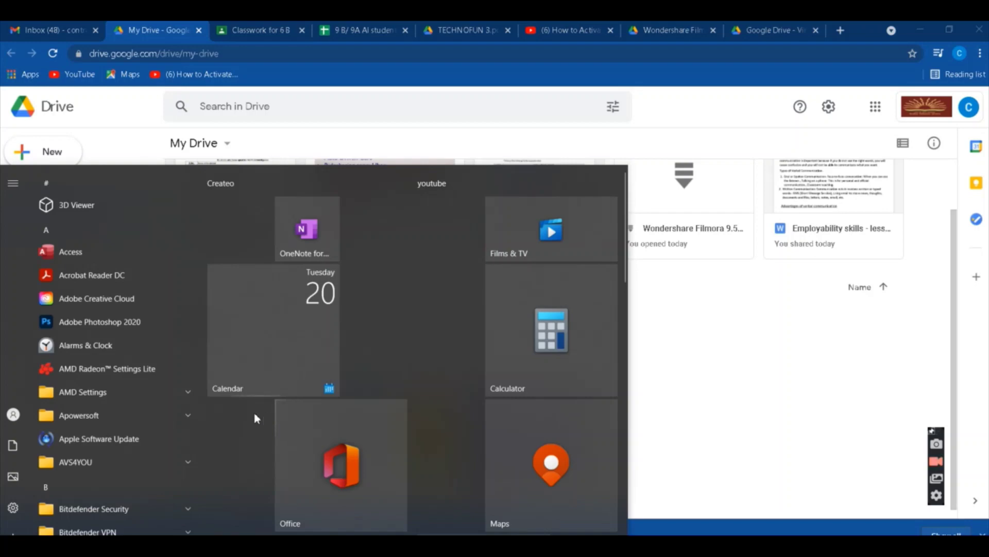
type("not")
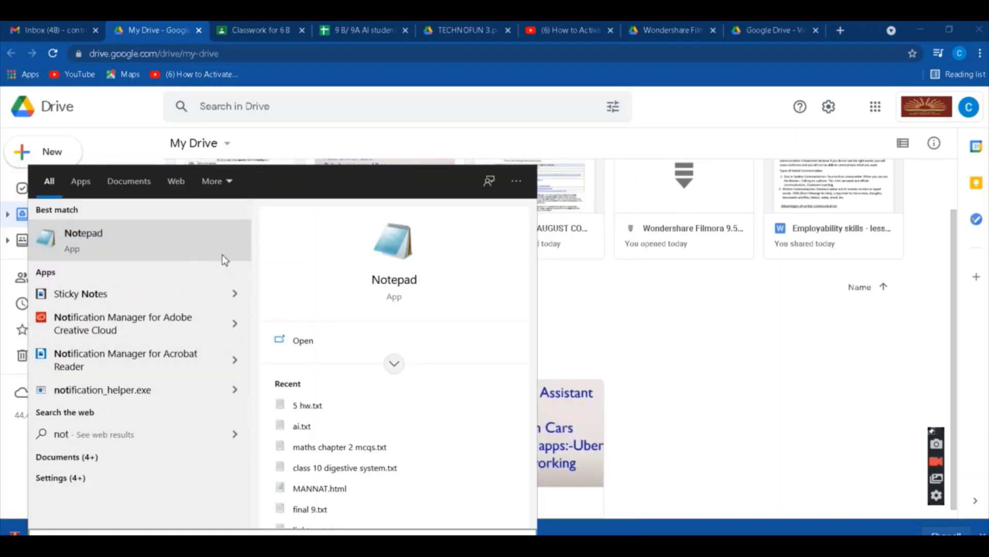
left_click(221, 257)
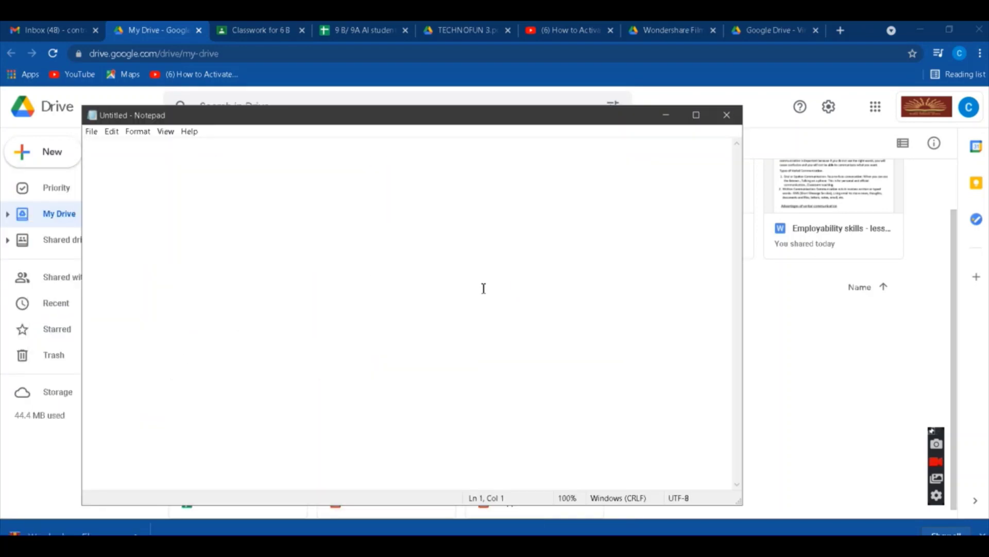
key("ctrl+v")
left_click_drag(91, 155, 625, 227)
left_click(583, 230)
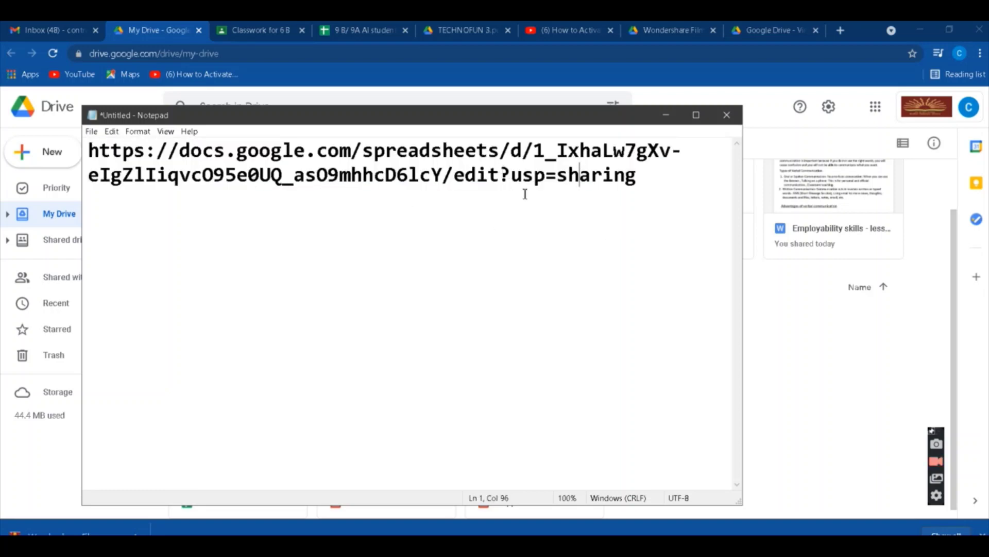
left_click(666, 116)
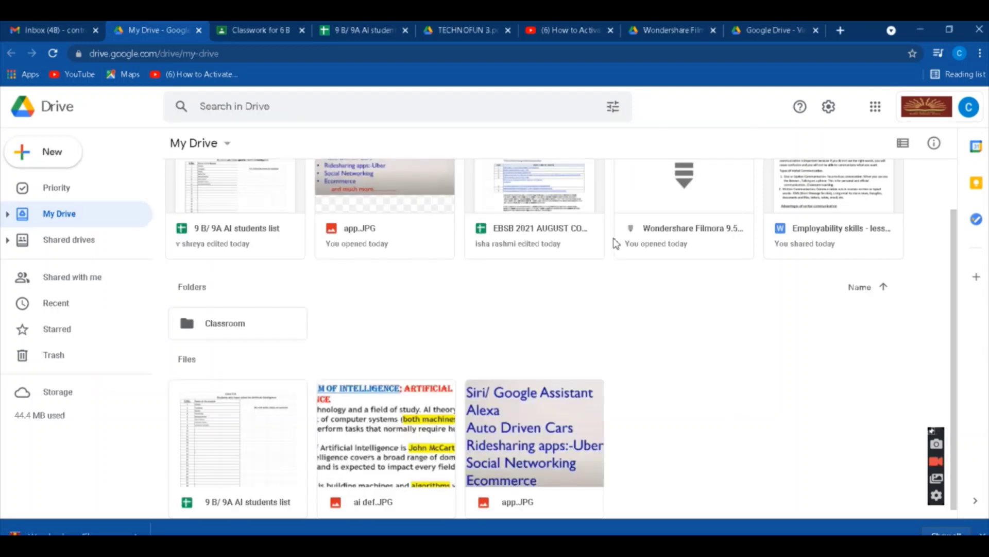
Create a new blank Google Sheets spreadsheet from Drive's New menu.
scroll(435, 319, "up", 1)
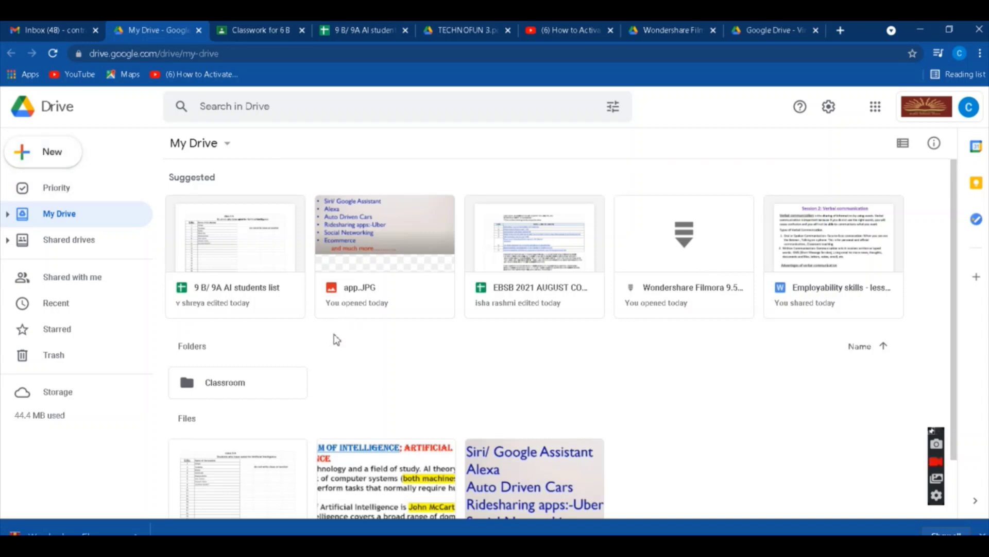
left_click(53, 162)
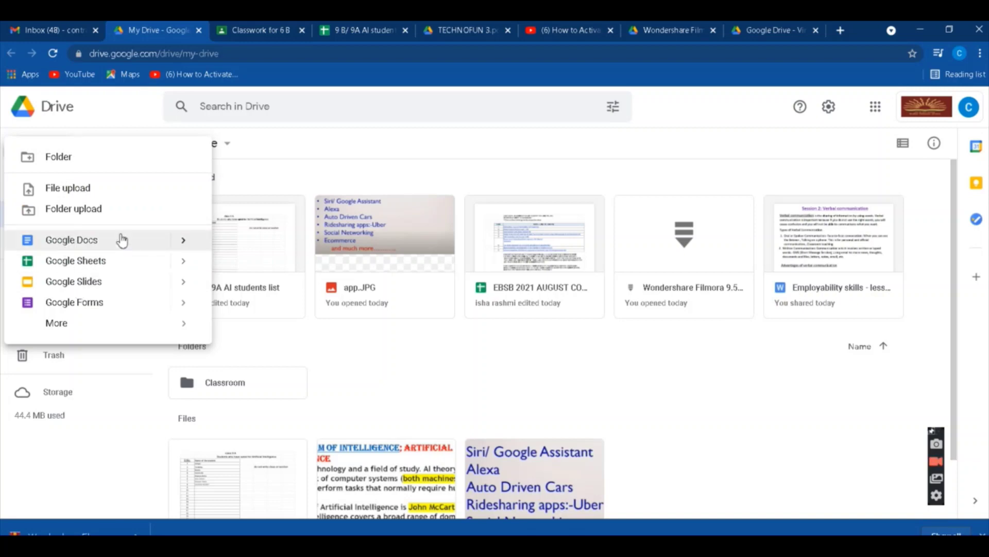
mouse_move(178, 246)
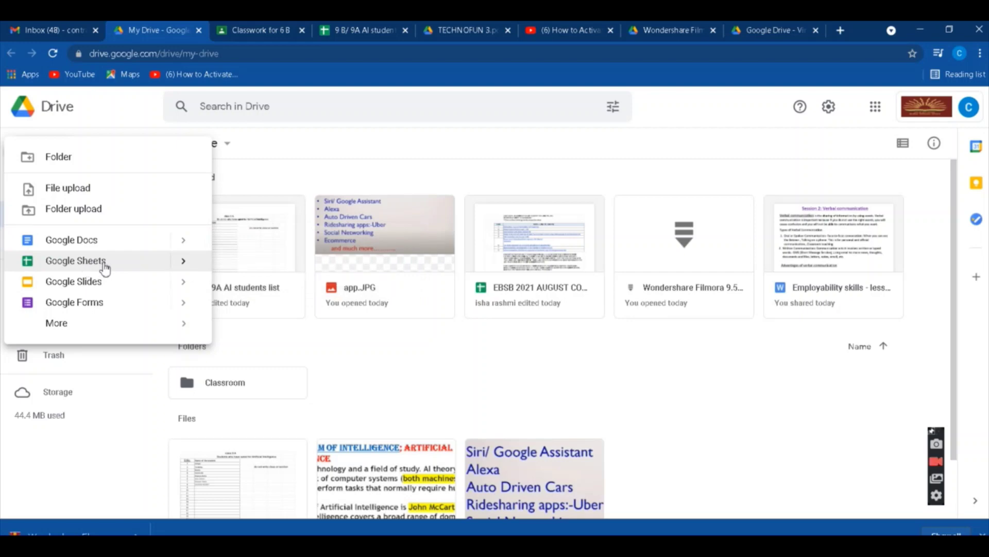
mouse_move(204, 260)
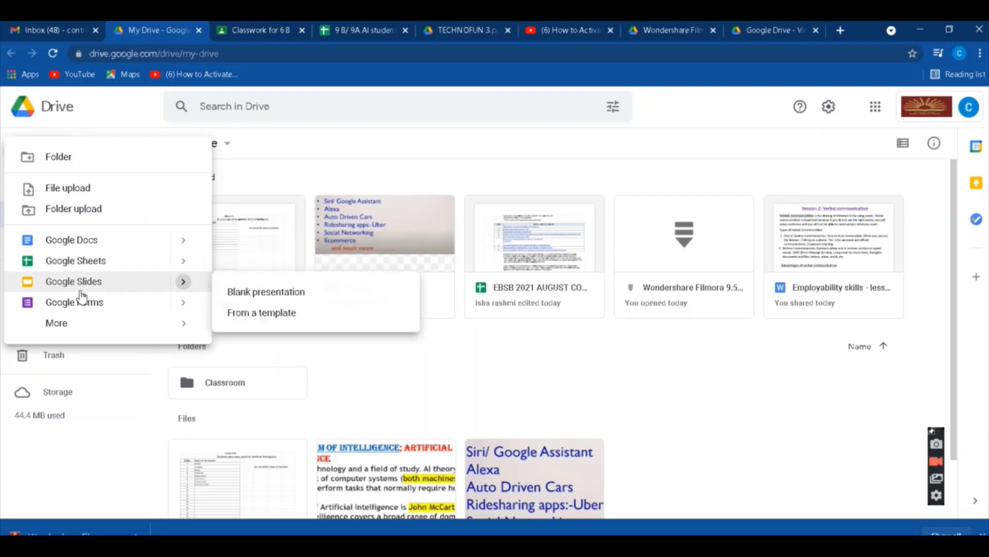
mouse_move(185, 304)
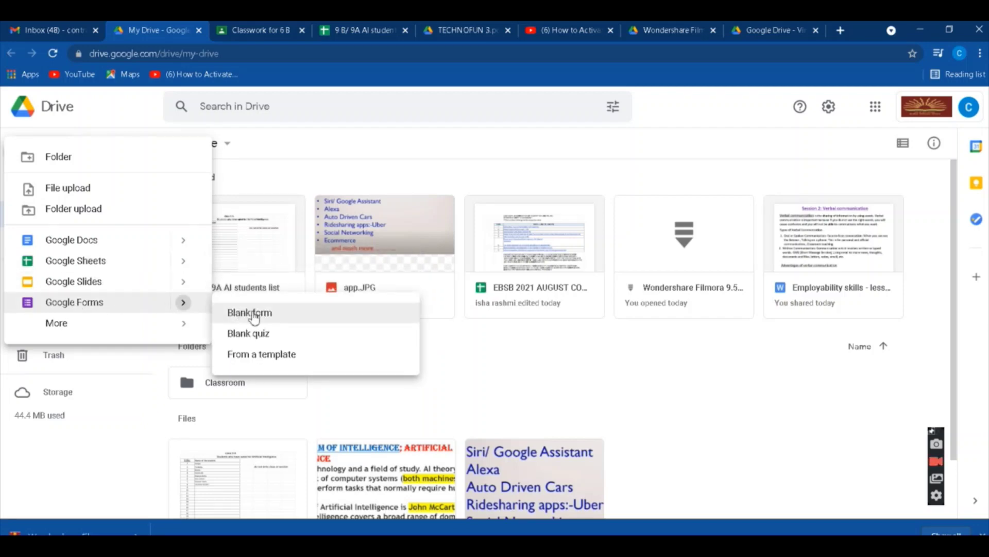
mouse_move(183, 330)
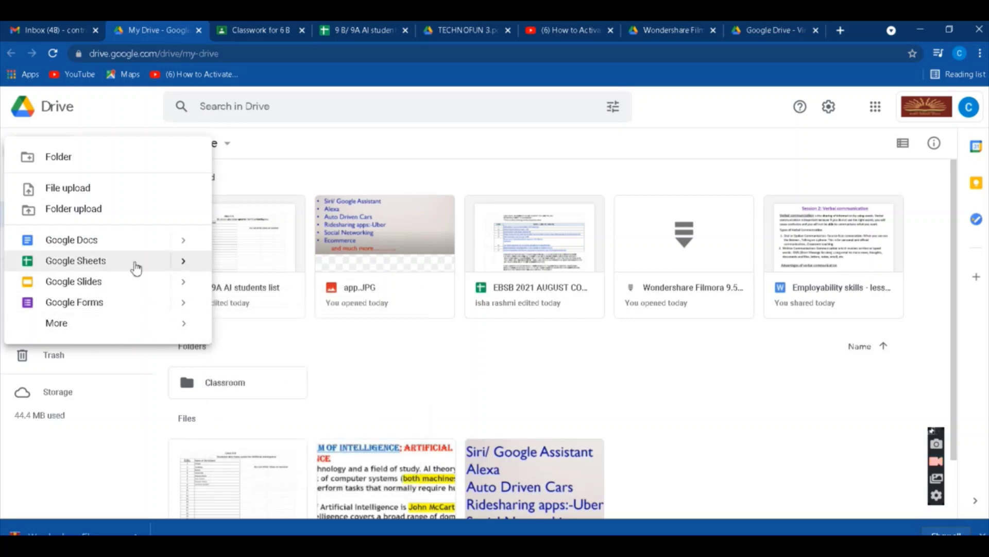
left_click(253, 272)
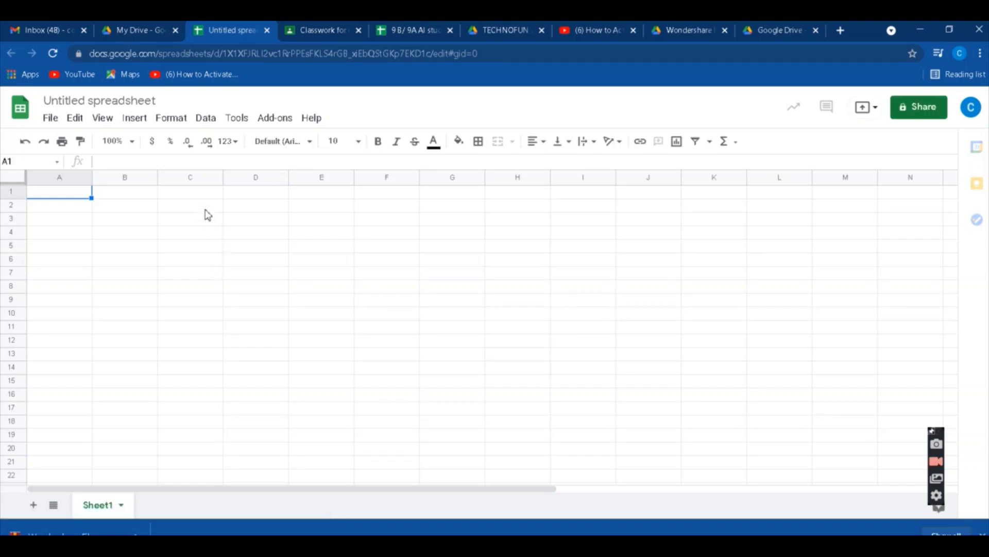
Enter the title 'list of students' in cell C2 of the new spreadsheet.
left_click(207, 214)
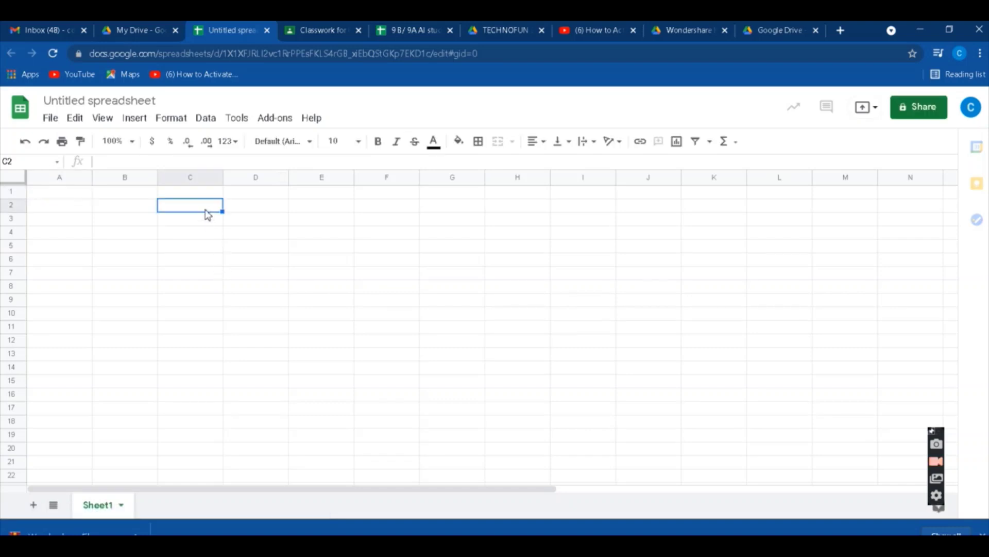
type("list")
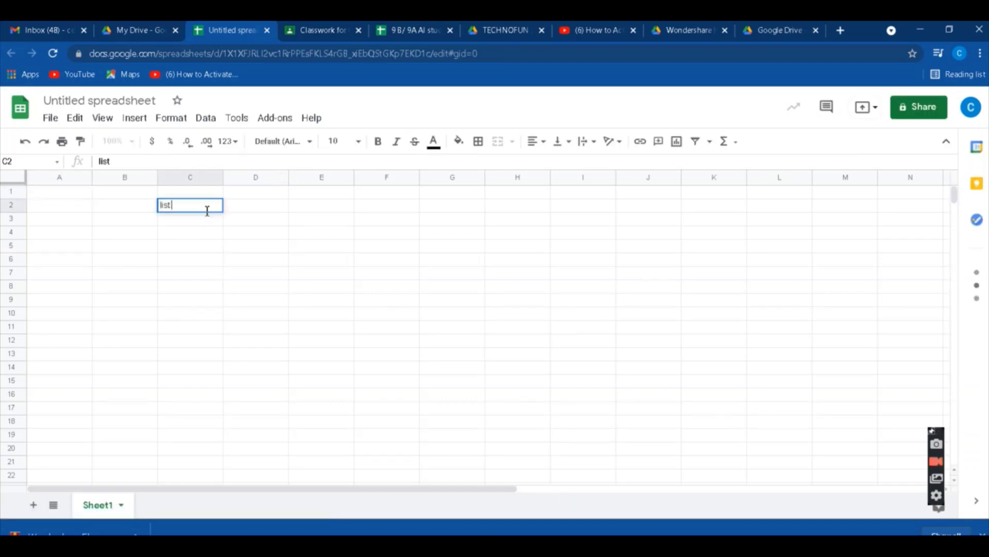
type(" of stu")
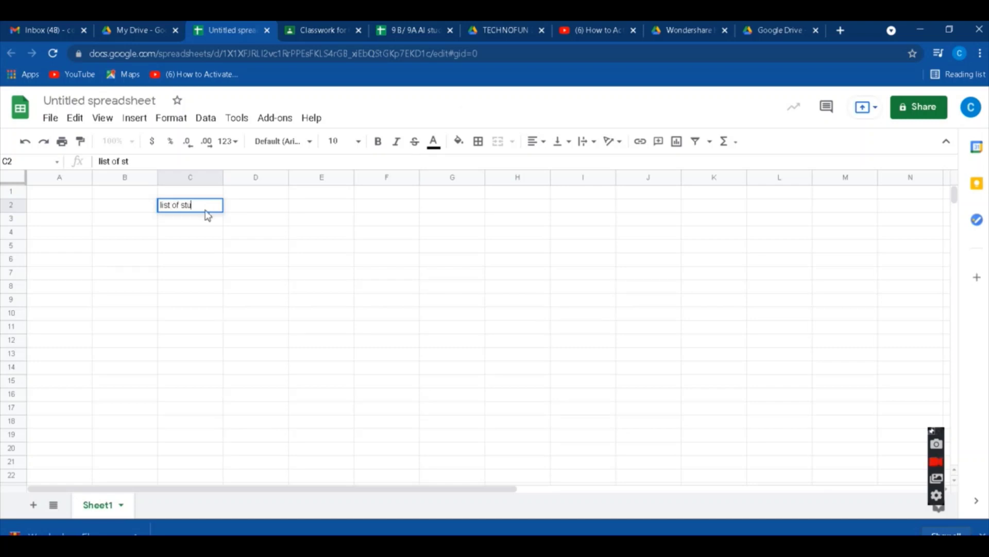
type("dents")
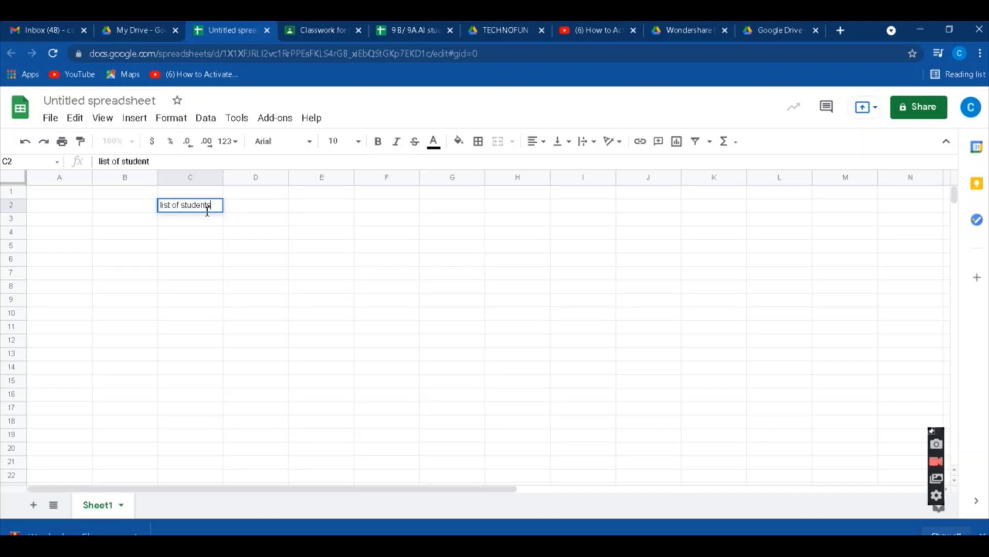
left_click(338, 367)
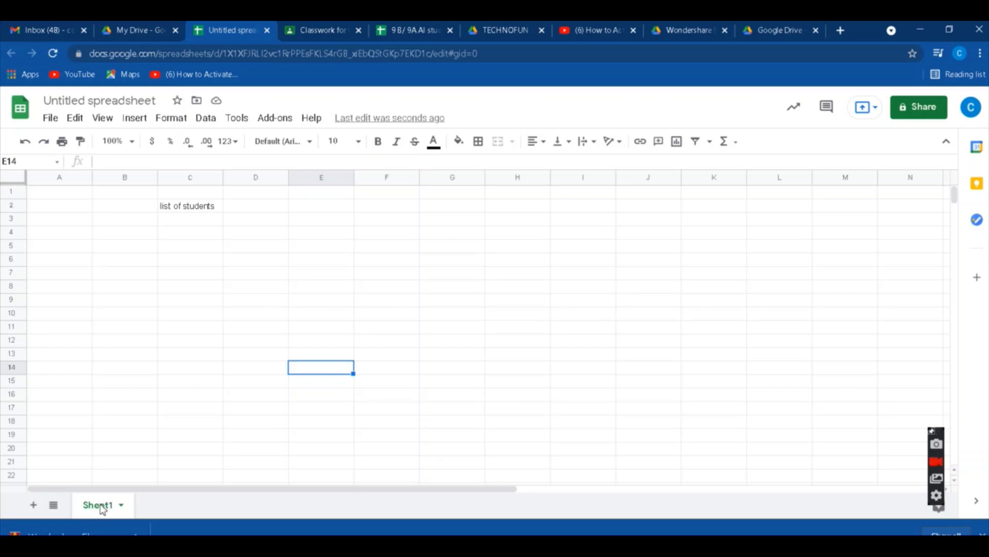
Rename Sheet1 to 'list'.
right_click(101, 508)
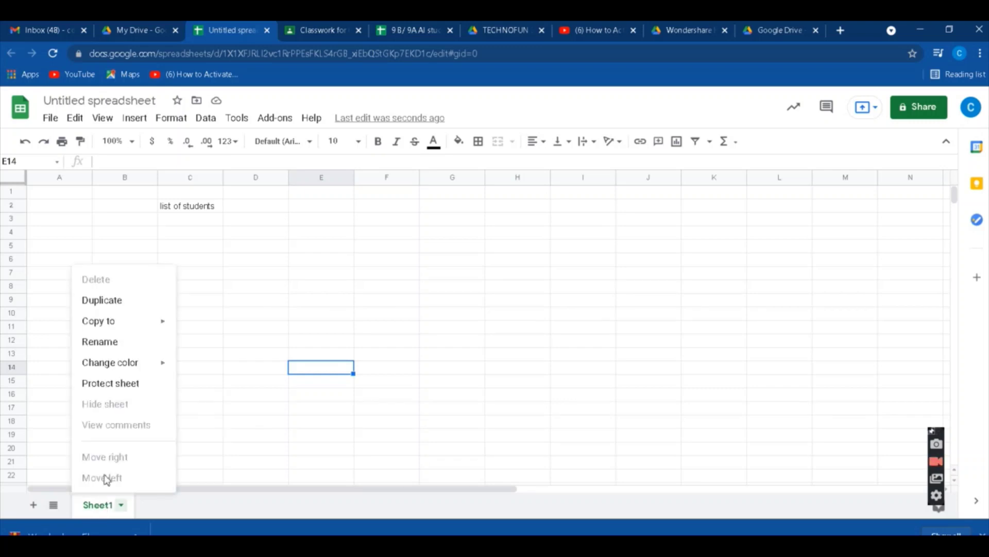
left_click(121, 345)
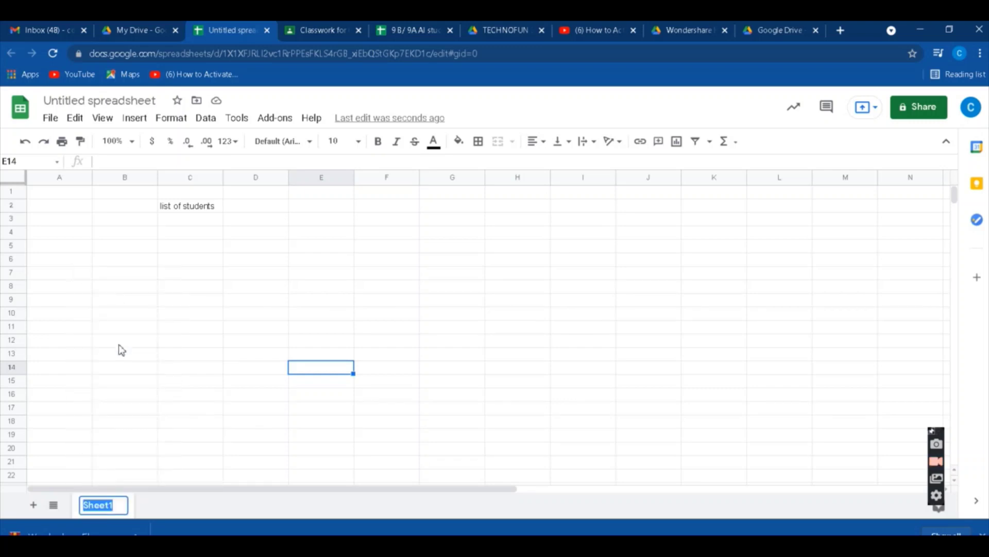
type("lisy")
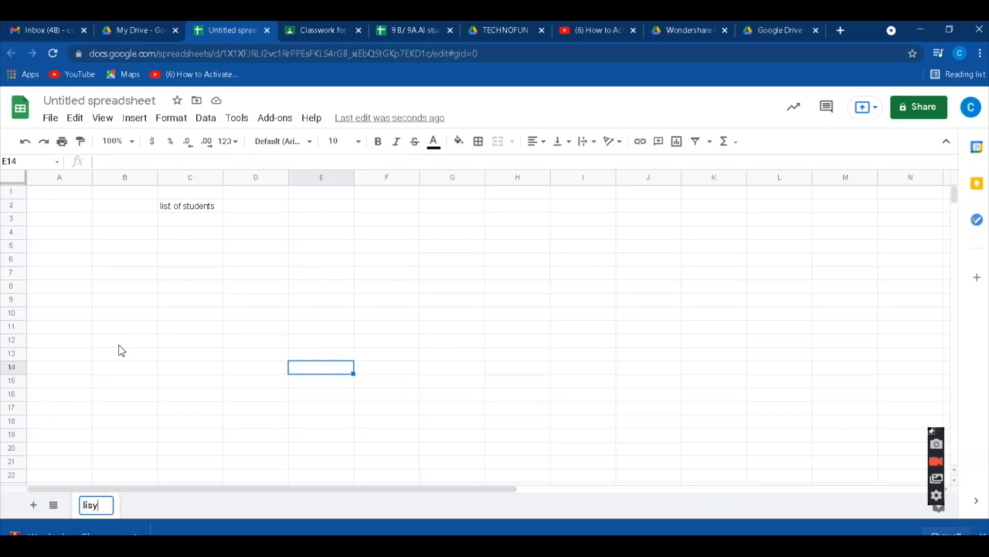
key("BackSpace")
type("t")
left_click(99, 400)
left_click(105, 508)
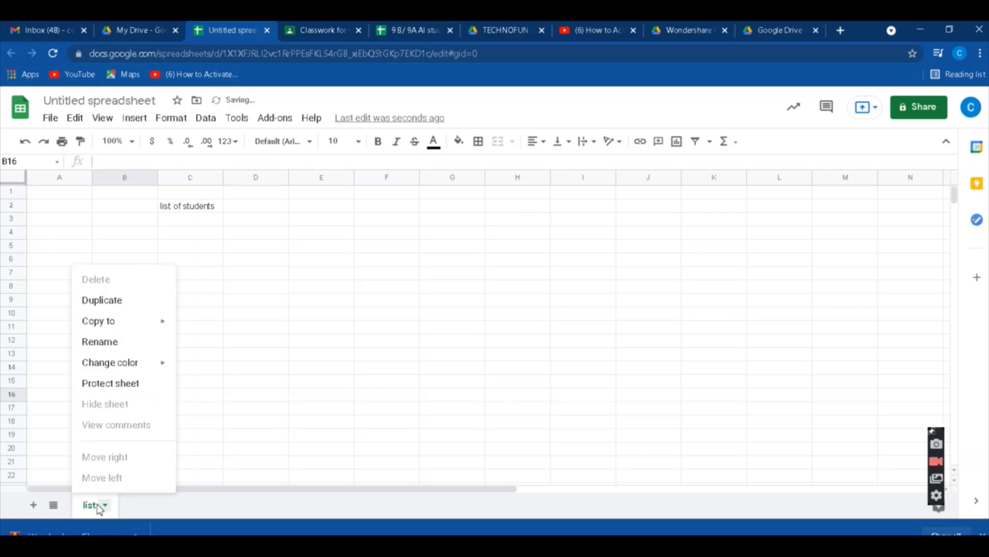
left_click(196, 450)
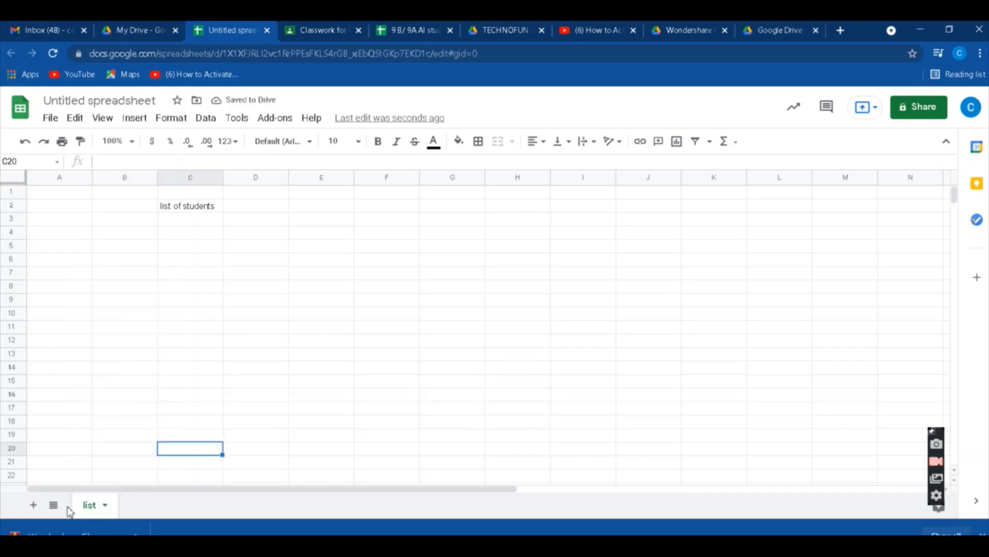
Add five new sheets to the spreadsheet.
left_click(34, 506)
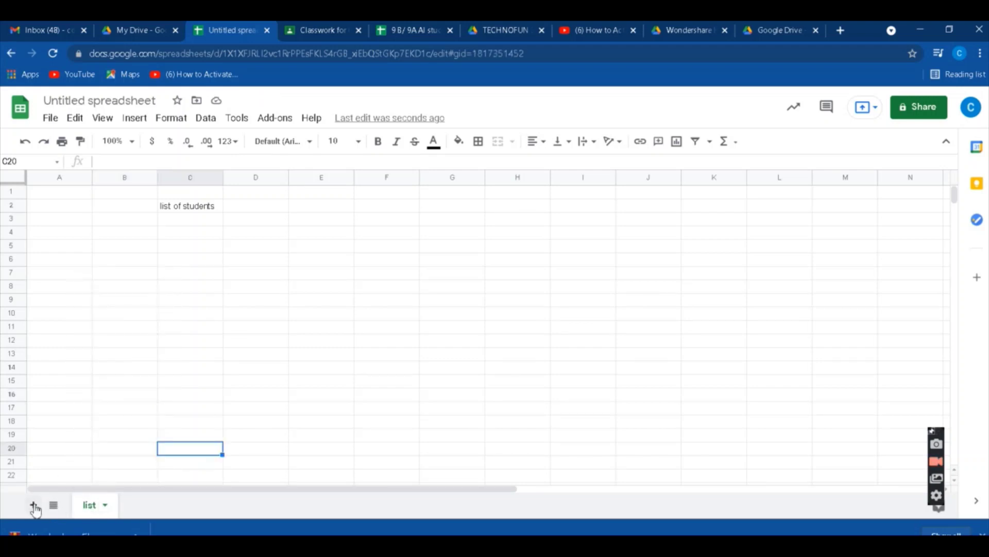
left_click(34, 506)
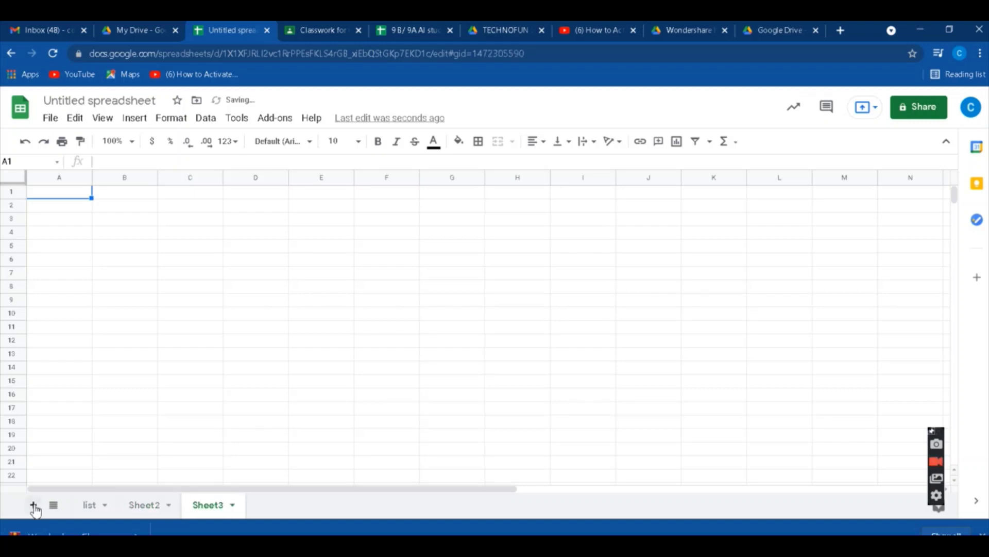
left_click(34, 506)
left_click(34, 506)
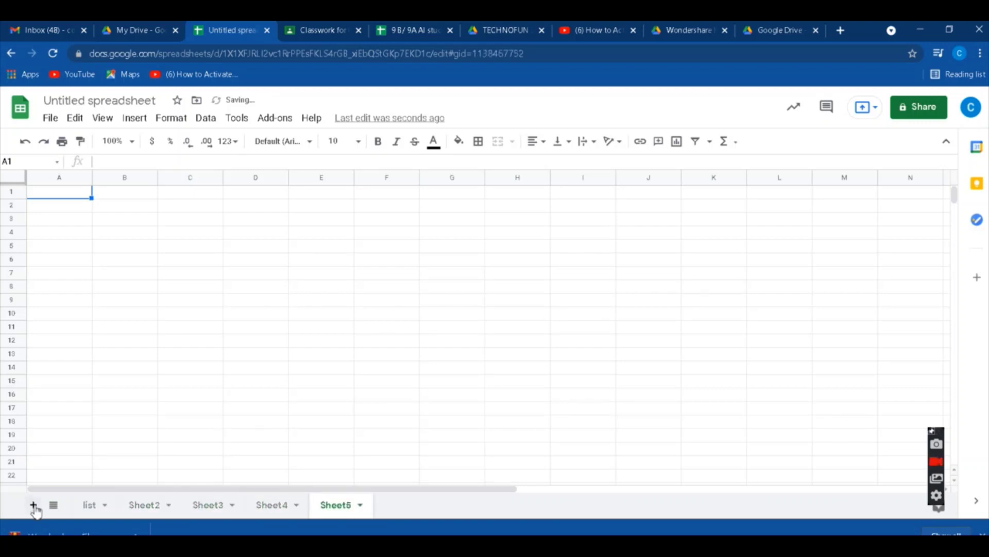
left_click(34, 506)
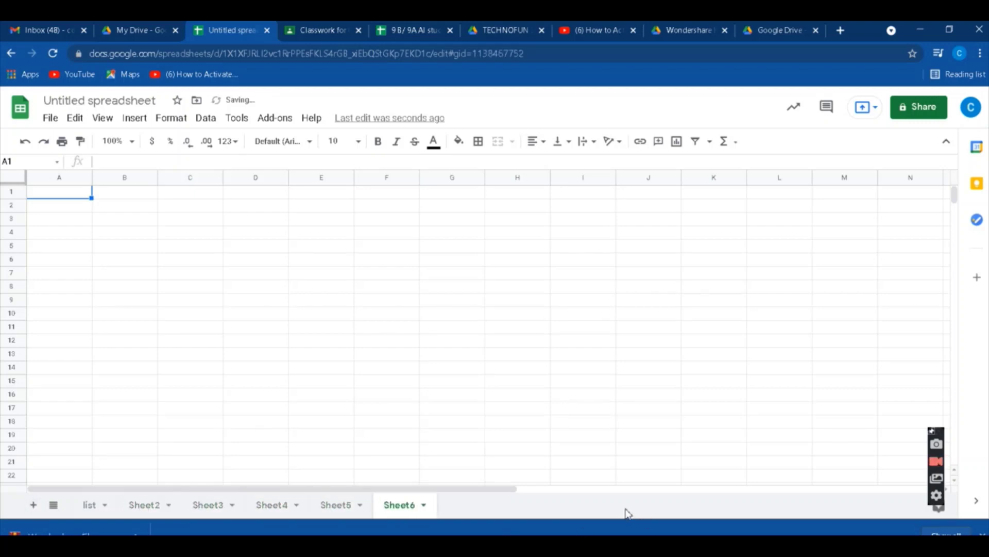
Rename Sheet2 to 'list2' and return to the list sheet.
right_click(155, 506)
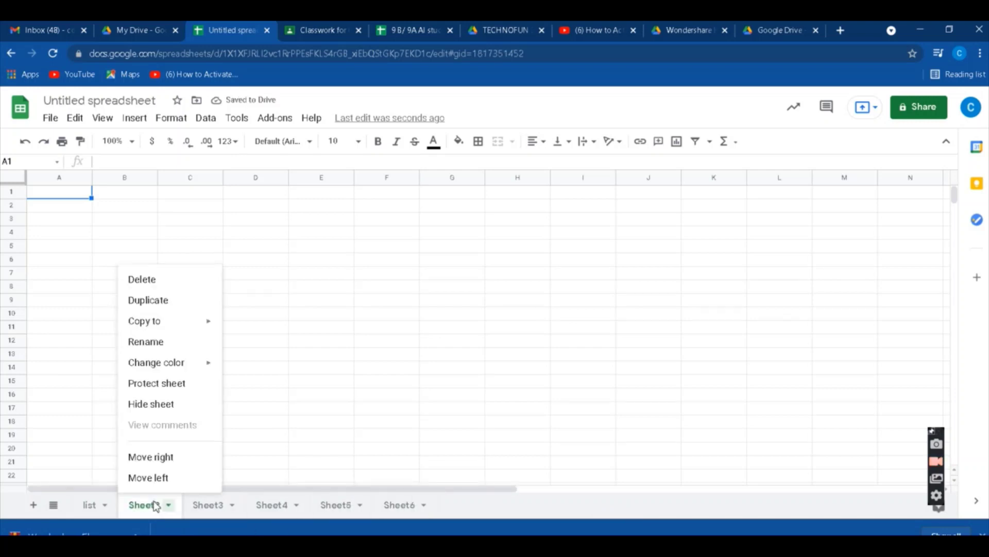
left_click(153, 342)
type("list")
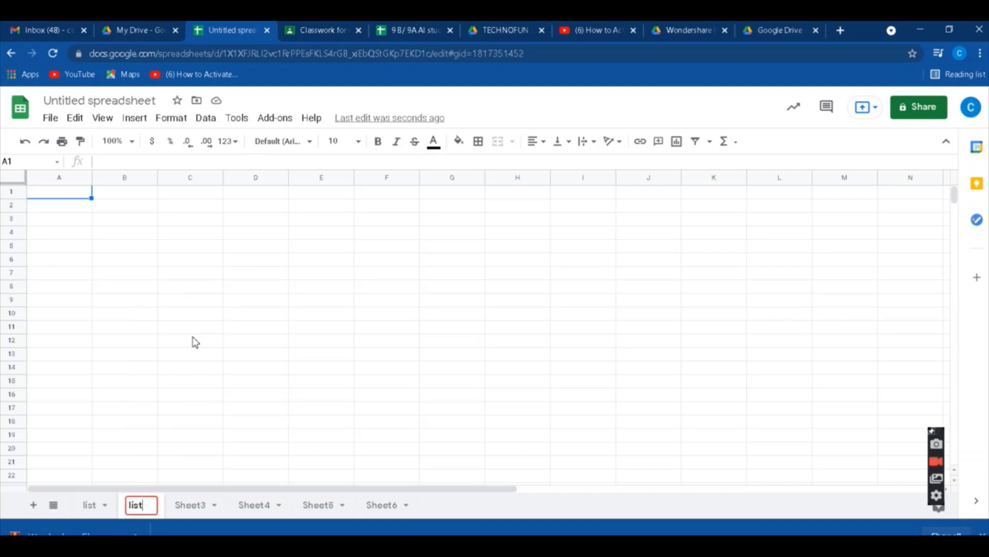
type("2")
left_click(366, 287)
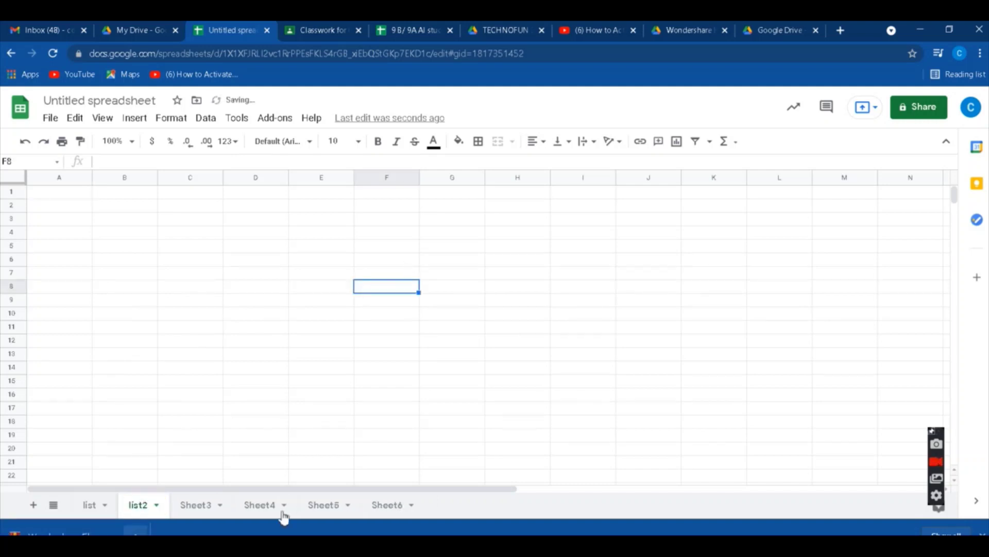
left_click(91, 510)
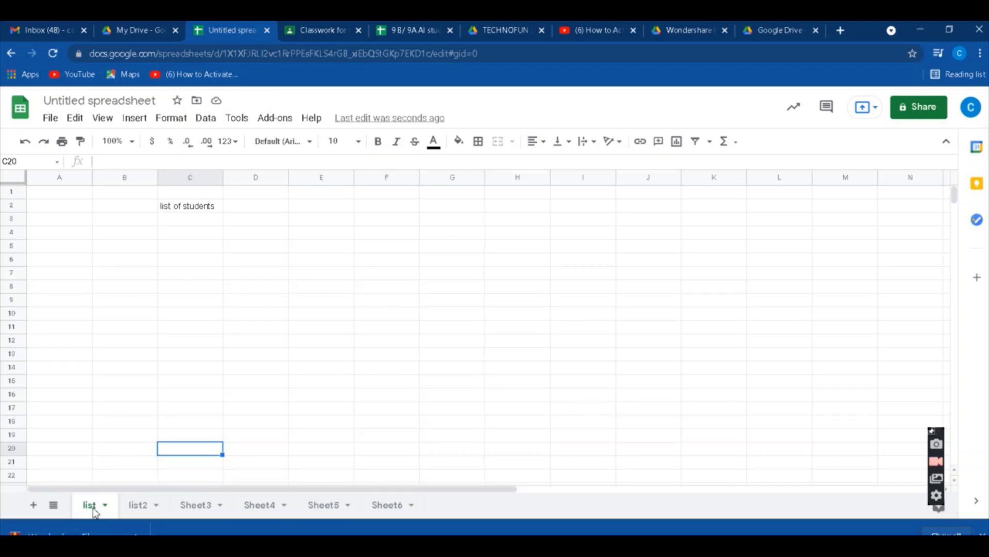
Duplicate the list sheet, creating a 'Copy of list' sheet beside it.
right_click(94, 511)
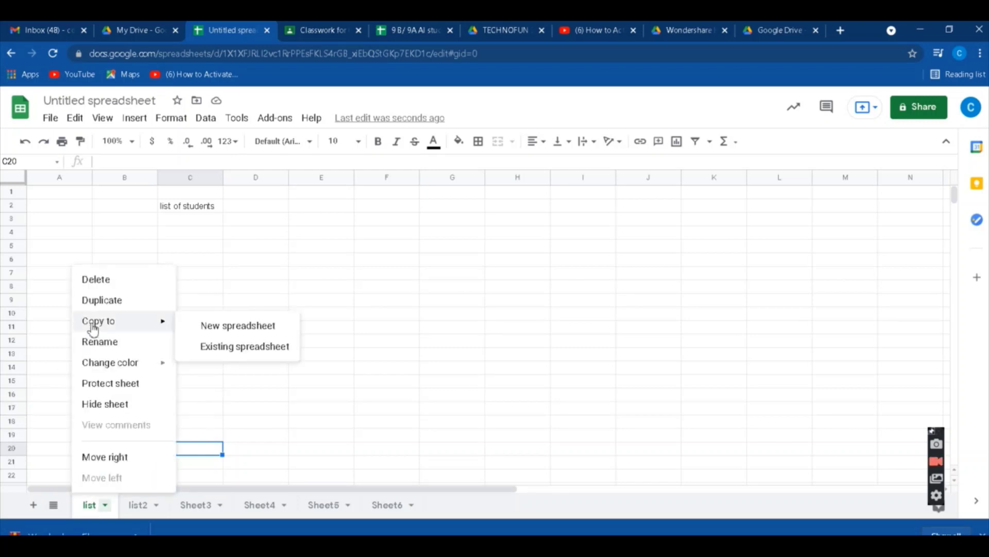
left_click(105, 303)
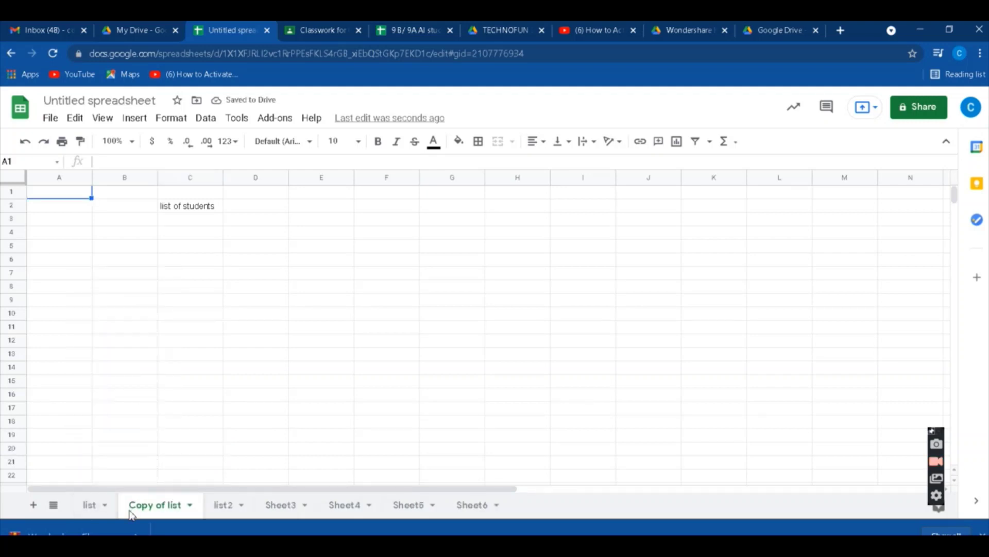
left_click(92, 509)
left_click(151, 510)
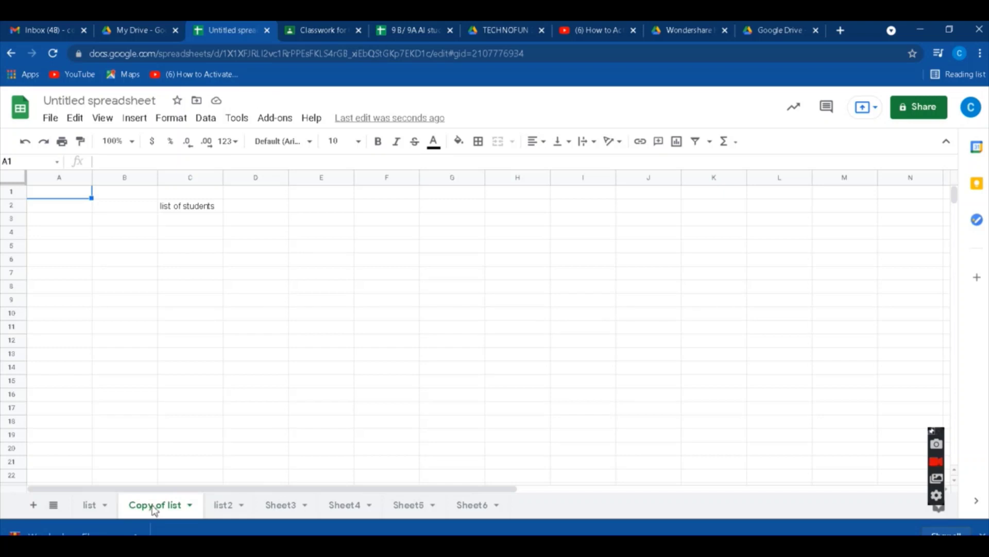
right_click(153, 510)
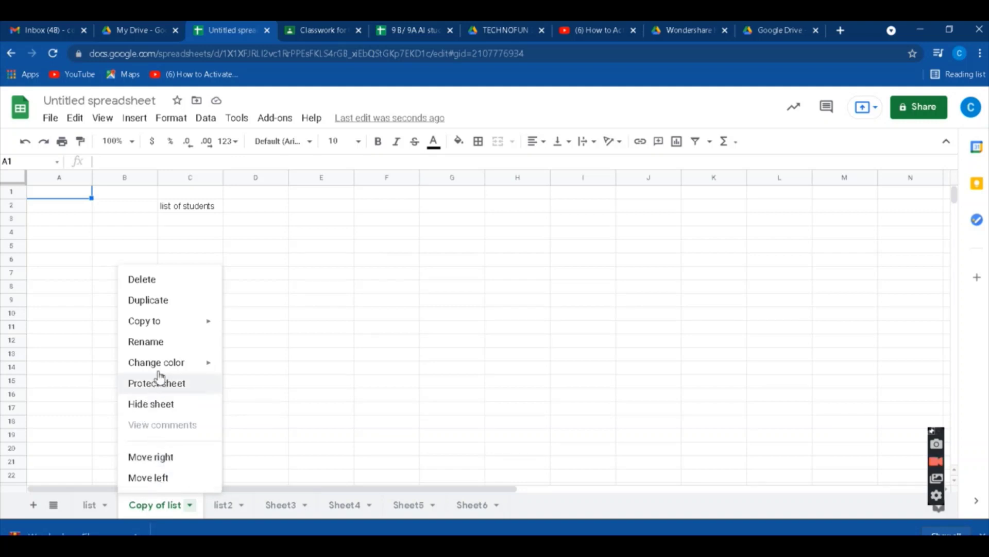
left_click(322, 428)
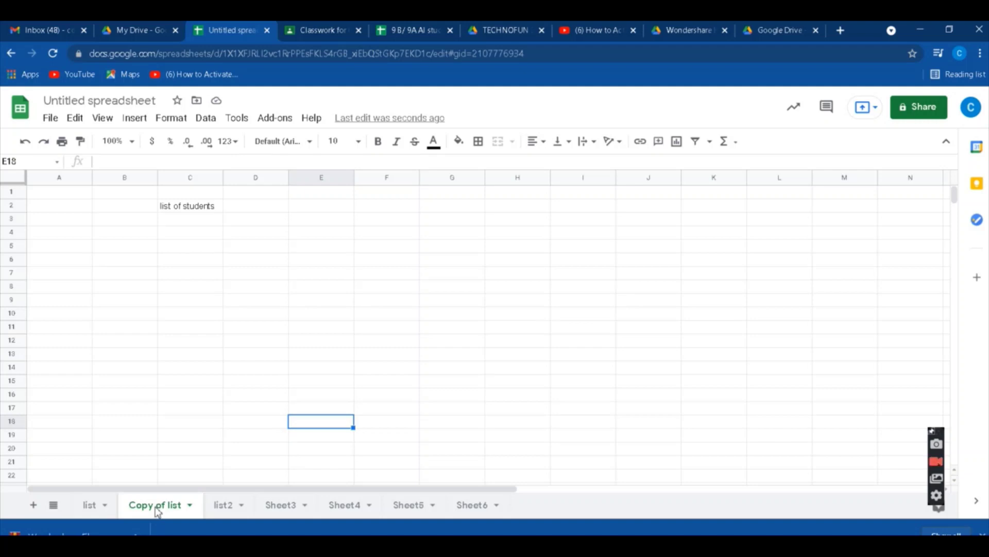
right_click(156, 508)
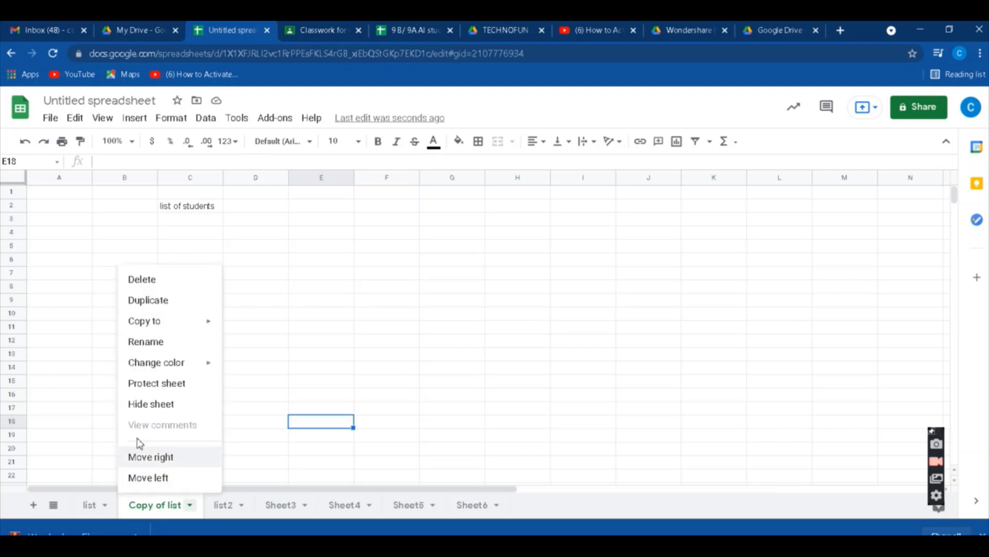
Protect the Copy of list sheet with editing restricted to 'Only you'.
left_click(161, 386)
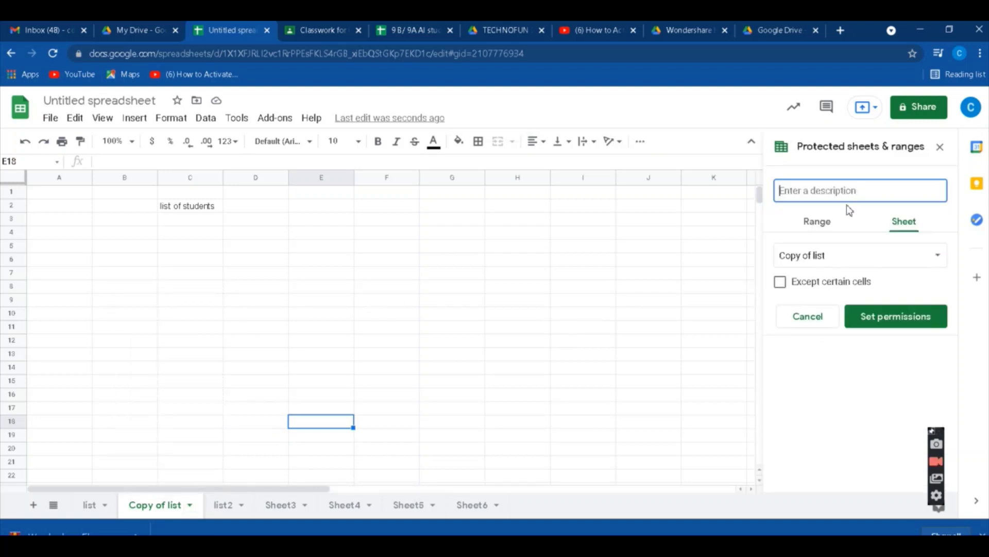
left_click(891, 322)
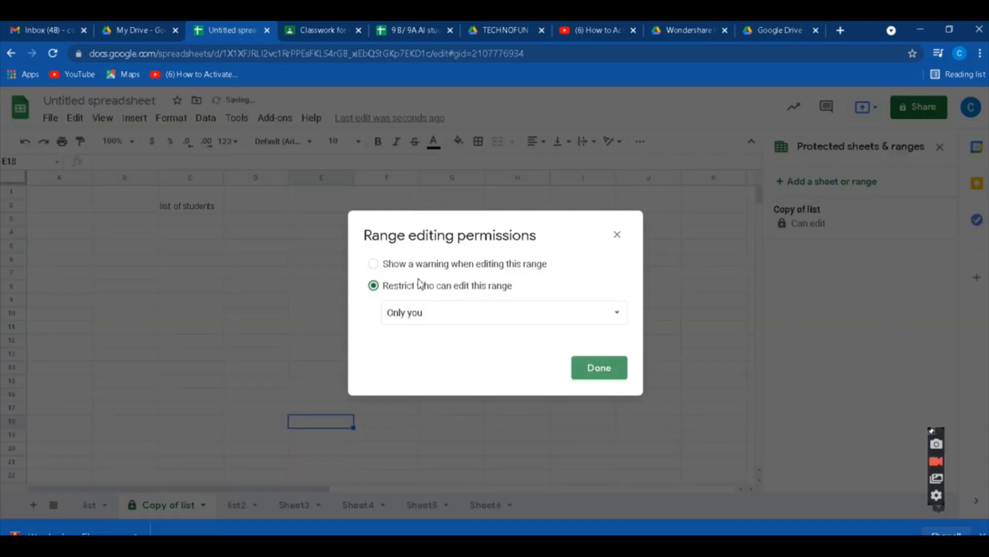
left_click(614, 317)
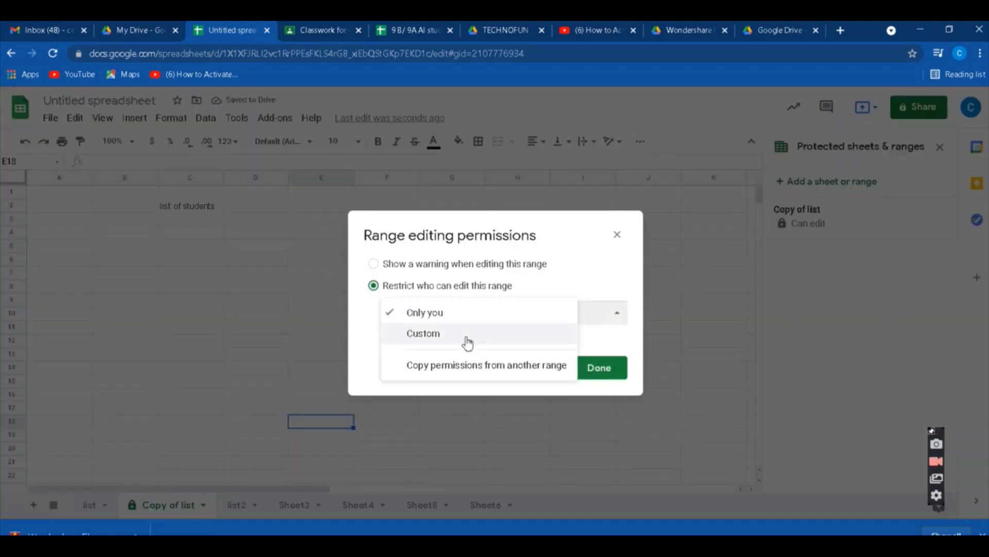
left_click(618, 234)
left_click(618, 234)
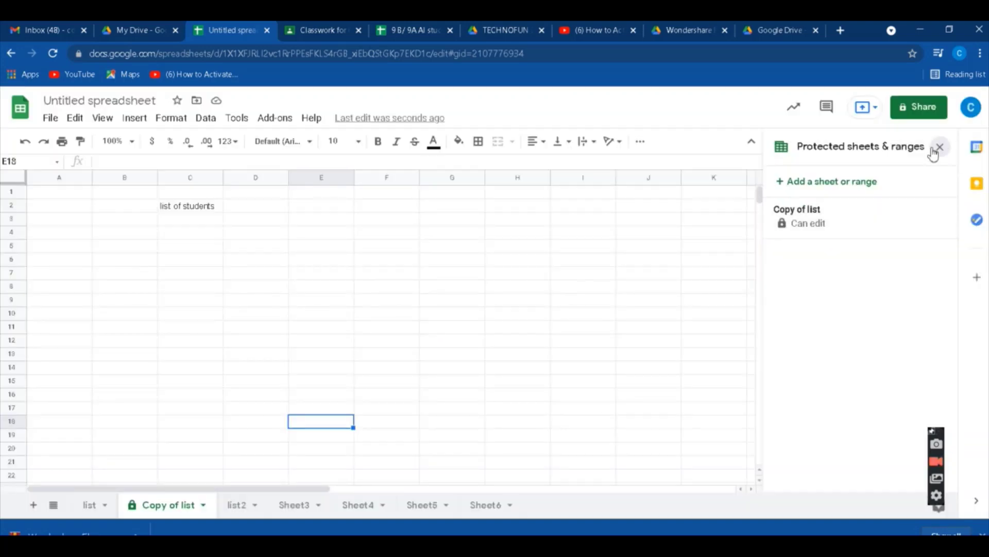
left_click(935, 149)
Colour the Copy of list tab dark red.
right_click(179, 502)
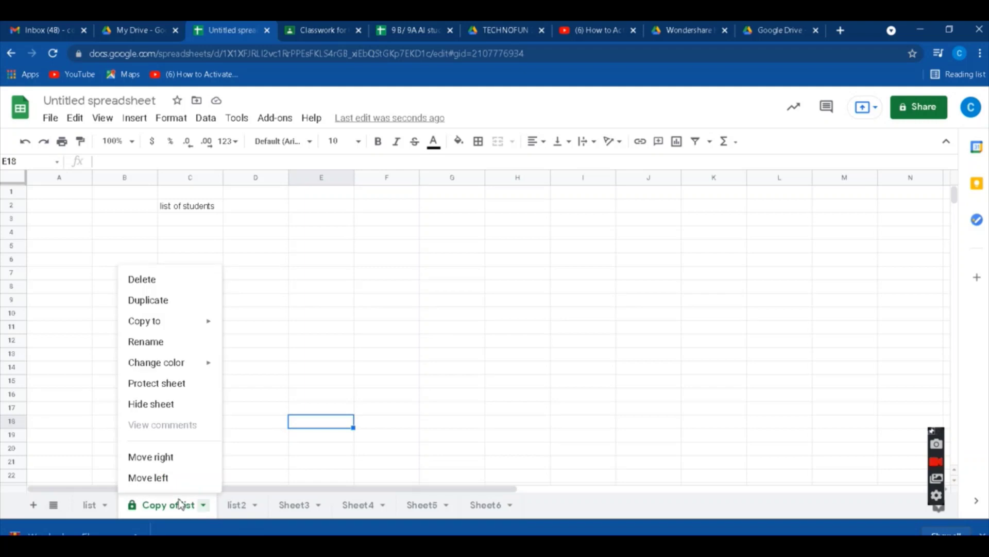
mouse_move(153, 359)
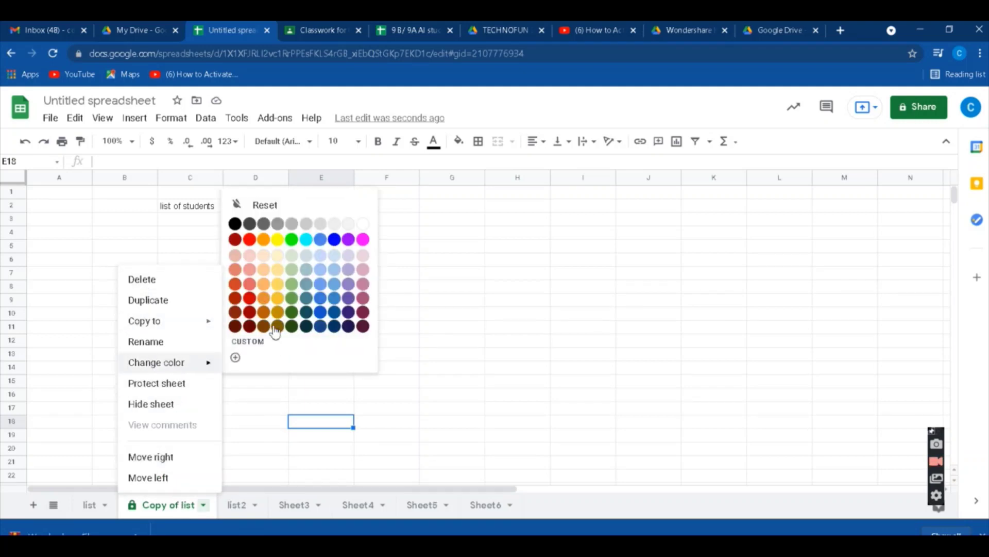
left_click(249, 311)
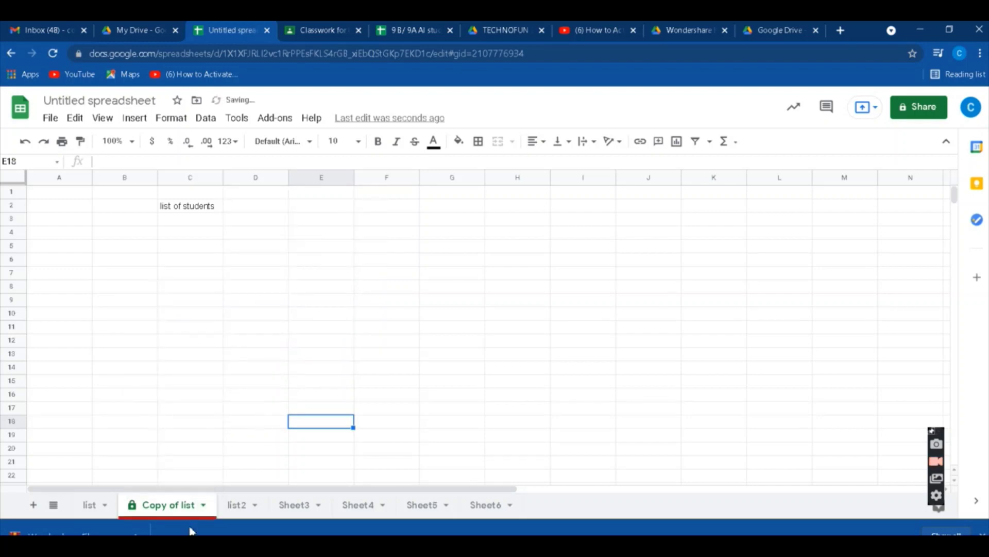
left_click(249, 505)
left_click(181, 515)
Reposition the Copy of list tab so it sits between list and list2.
right_click(181, 514)
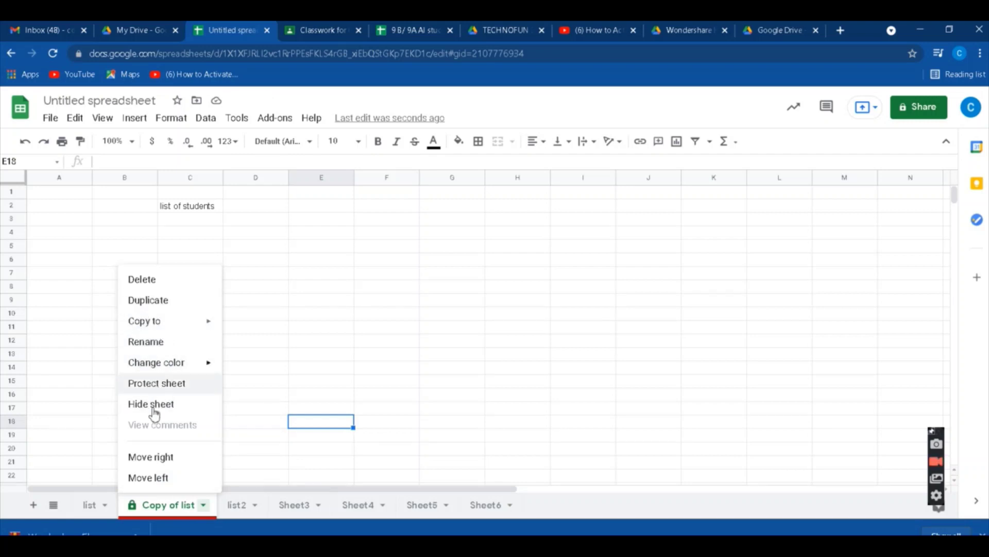
left_click(165, 458)
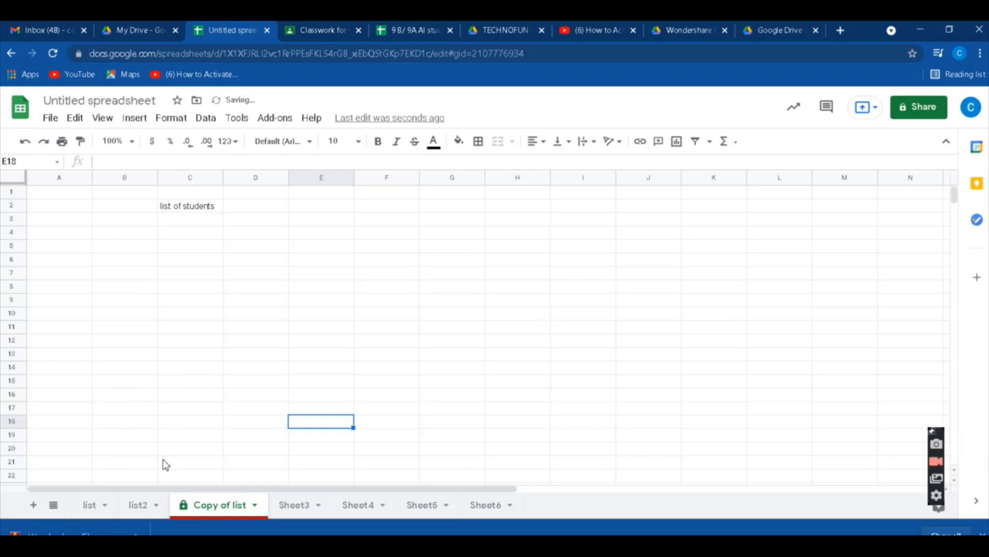
right_click(215, 509)
left_click(215, 484)
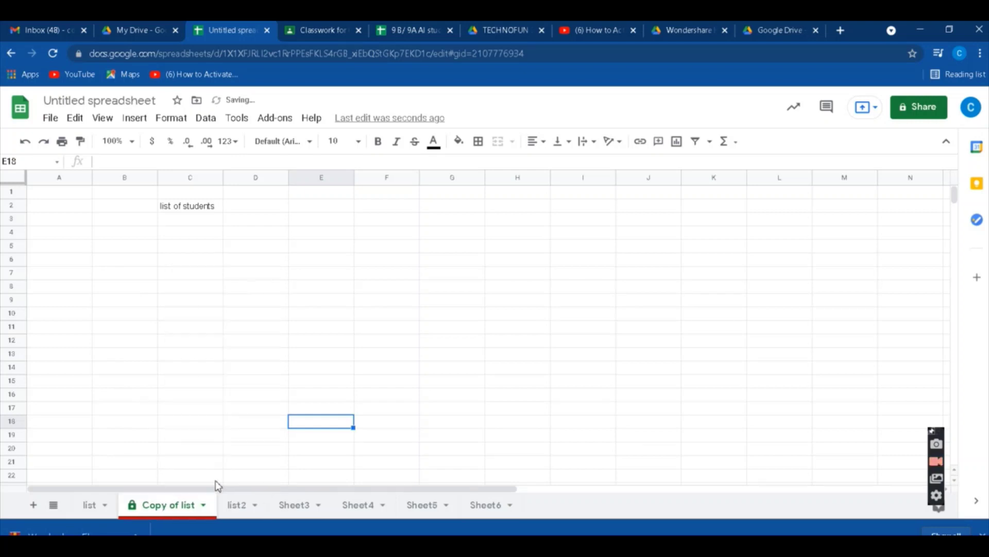
left_click(203, 505)
mouse_move(168, 327)
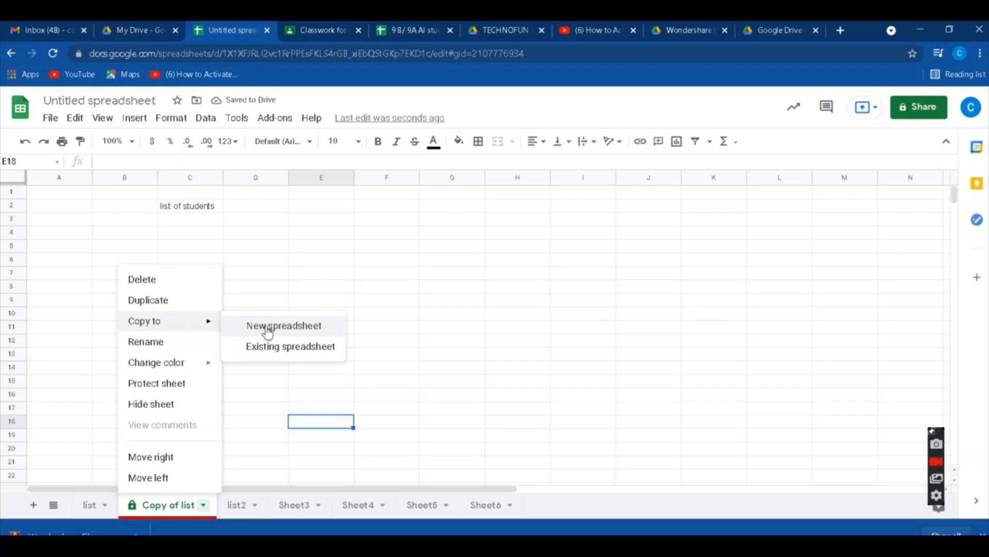
left_click(562, 330)
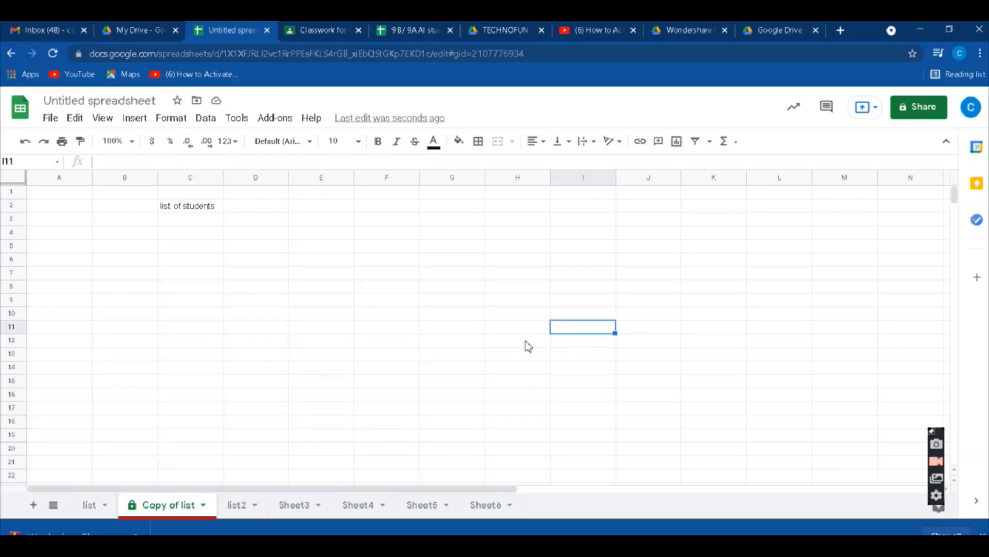
left_click(116, 99)
left_click(219, 284)
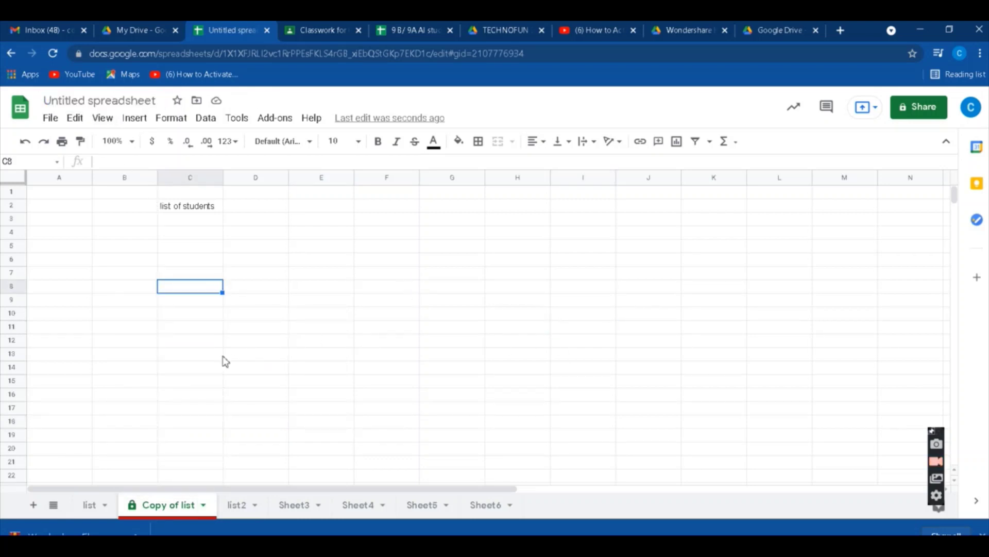
Create a new folder named '9th' in My Drive.
left_click(913, 114)
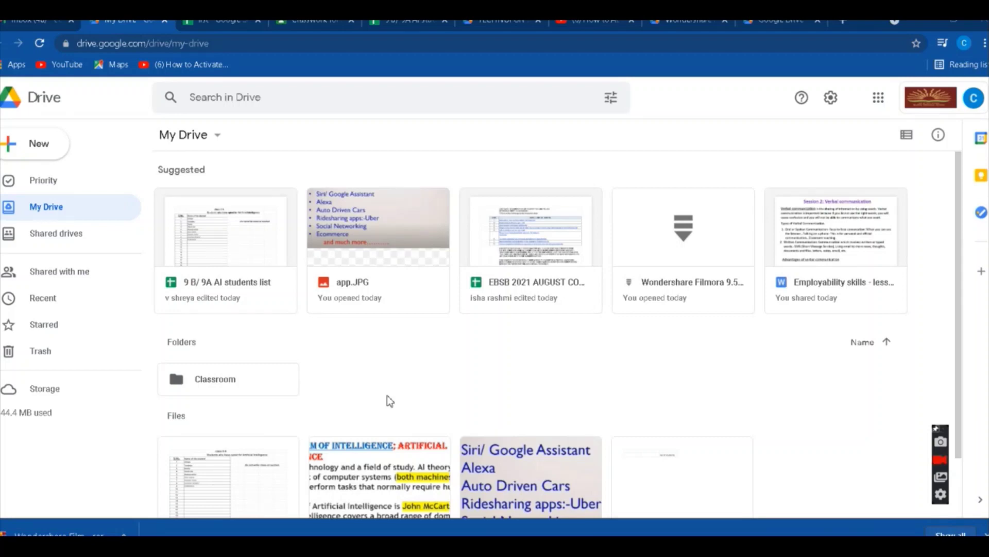
left_click(49, 150)
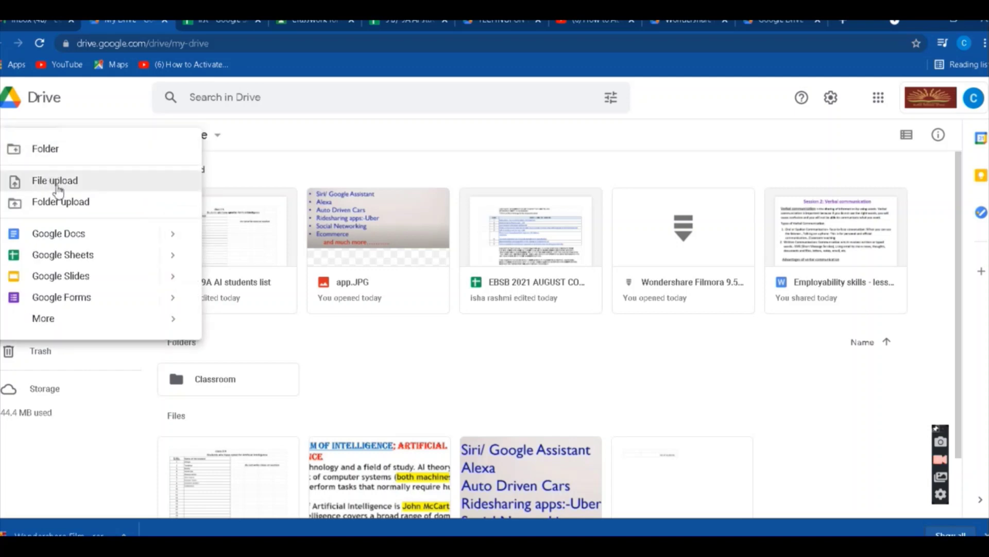
left_click(45, 149)
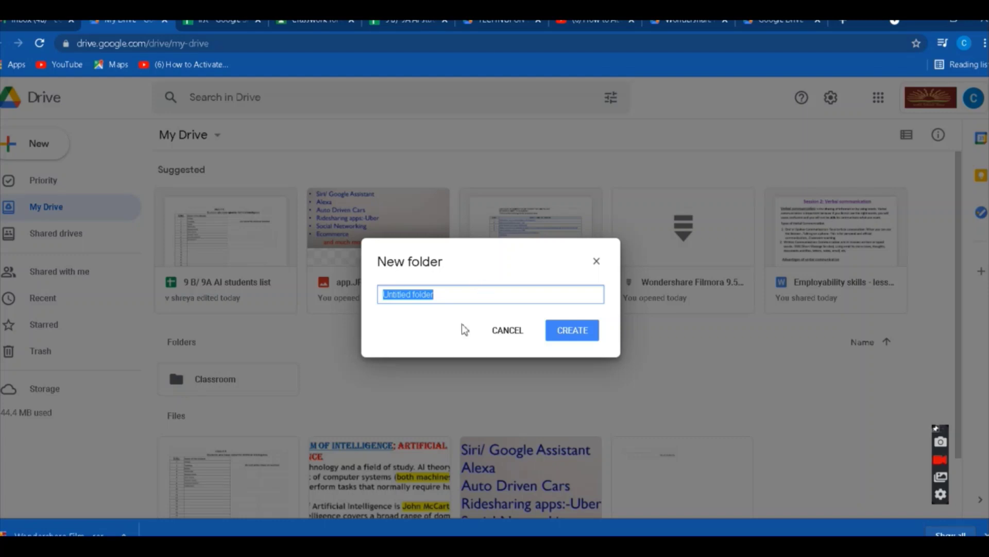
type("9")
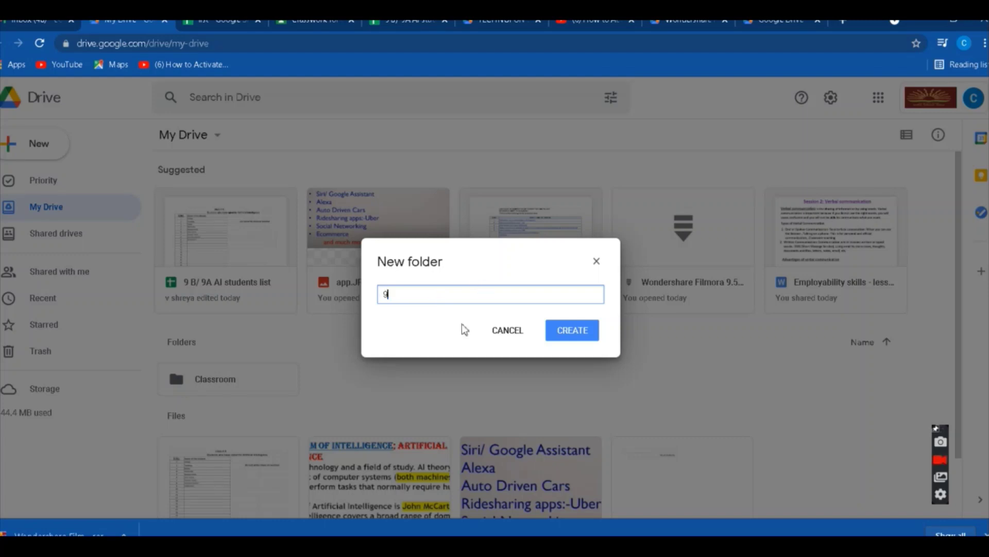
type("th")
left_click(568, 338)
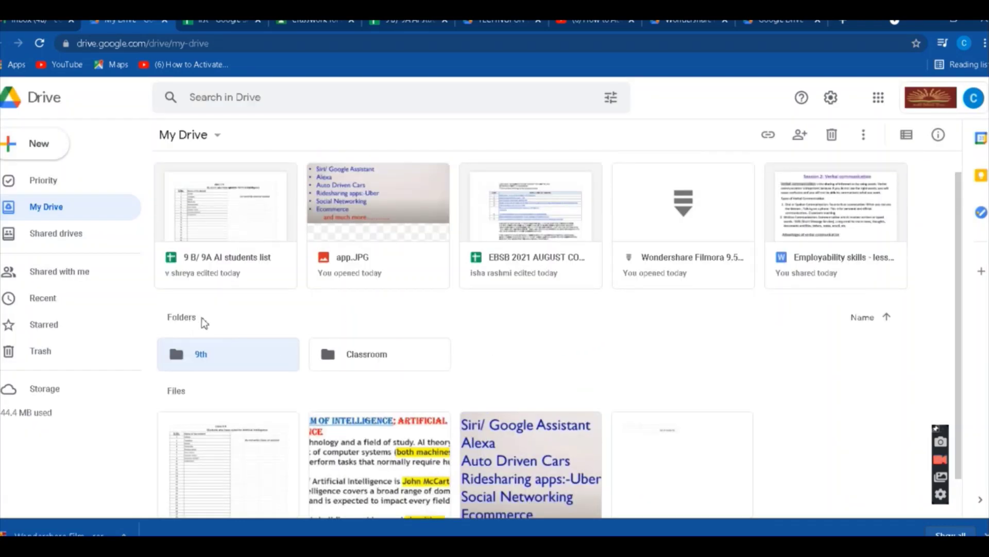
left_click(204, 322)
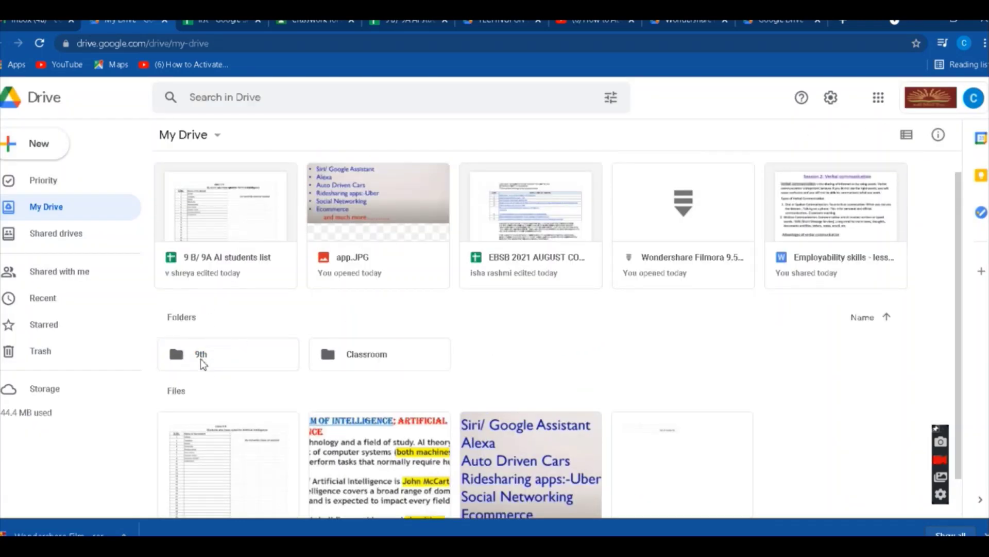
Move the '9 B/ 9A AI students list' spreadsheet into the 9th folder.
key("ctrl+plus")
key("ctrl+plus")
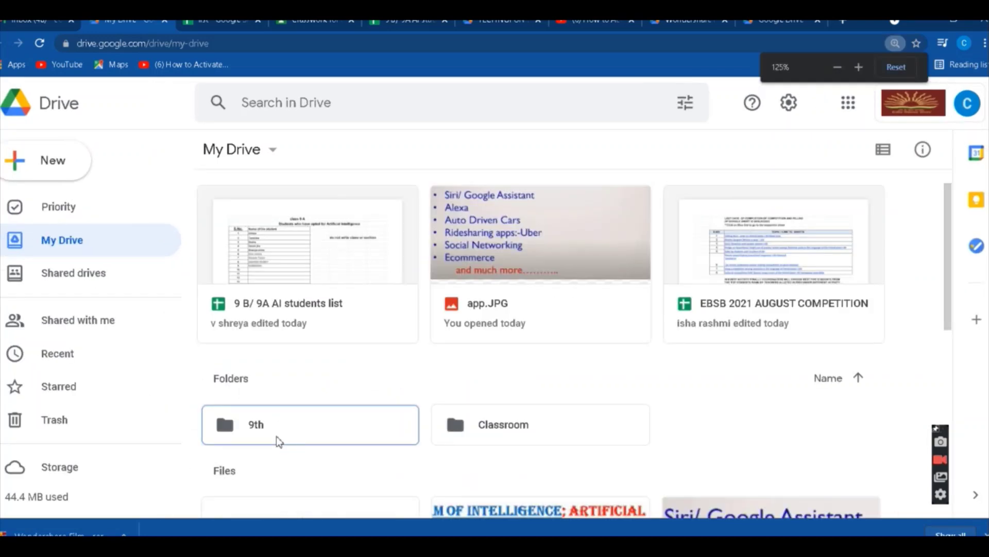
double_click(276, 437)
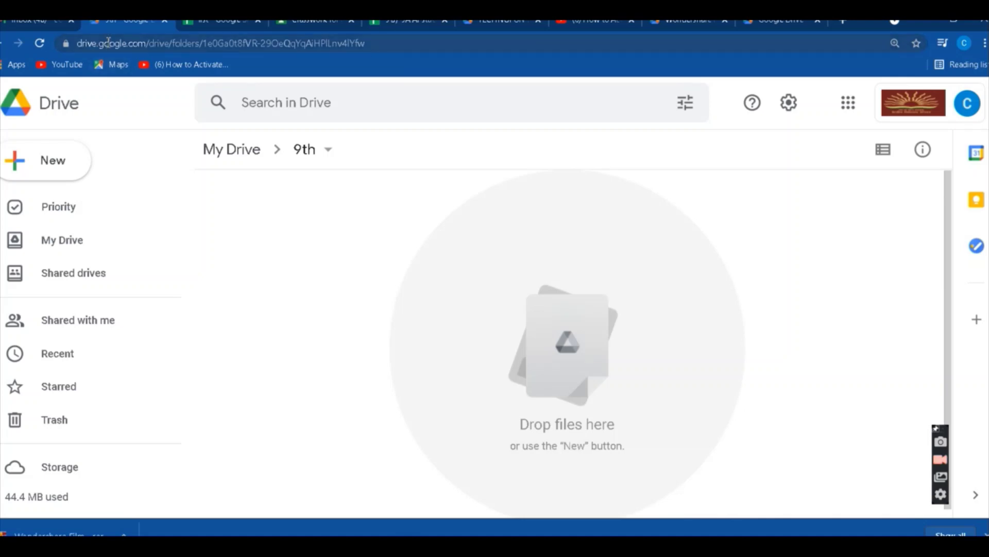
key("alt+Left")
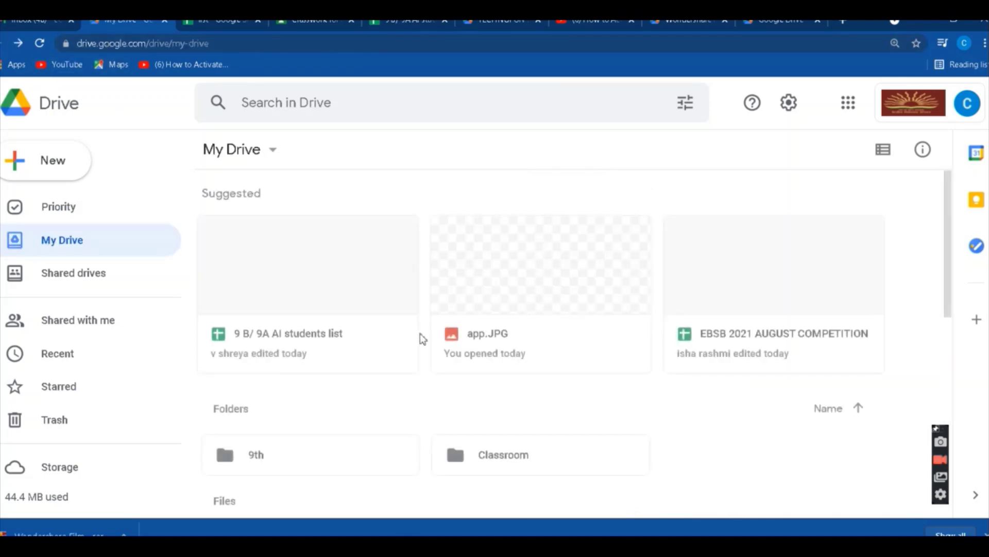
scroll(431, 402, "down", 2)
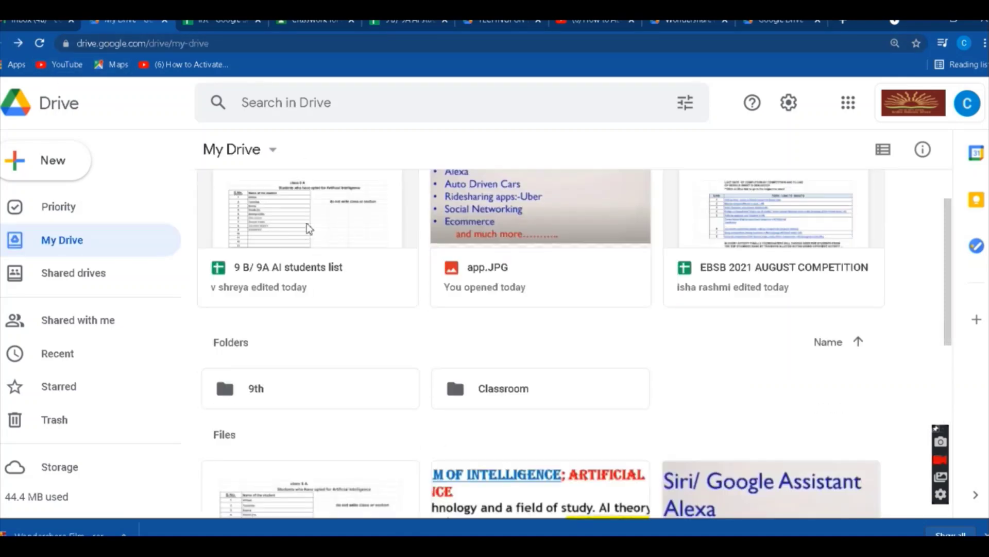
left_click(324, 296)
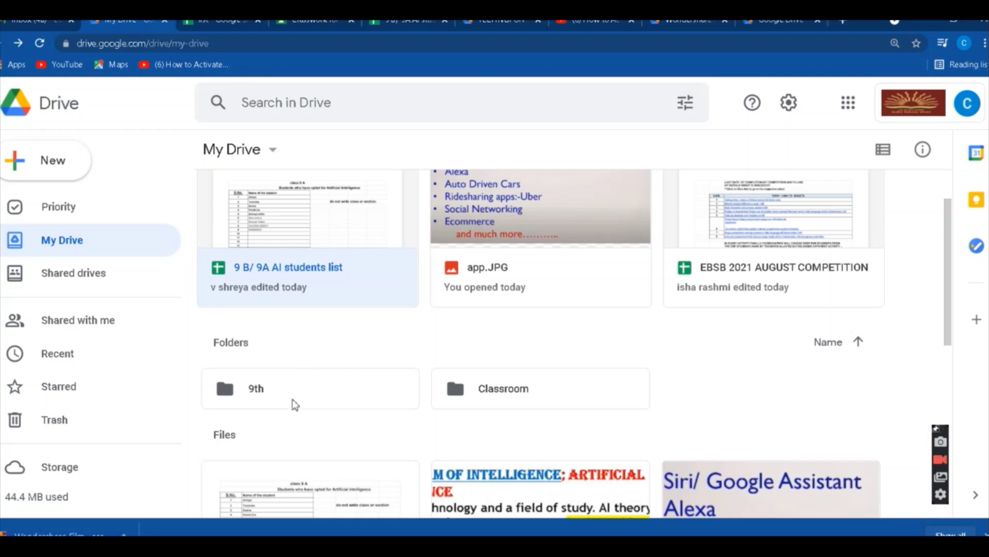
right_click(312, 255)
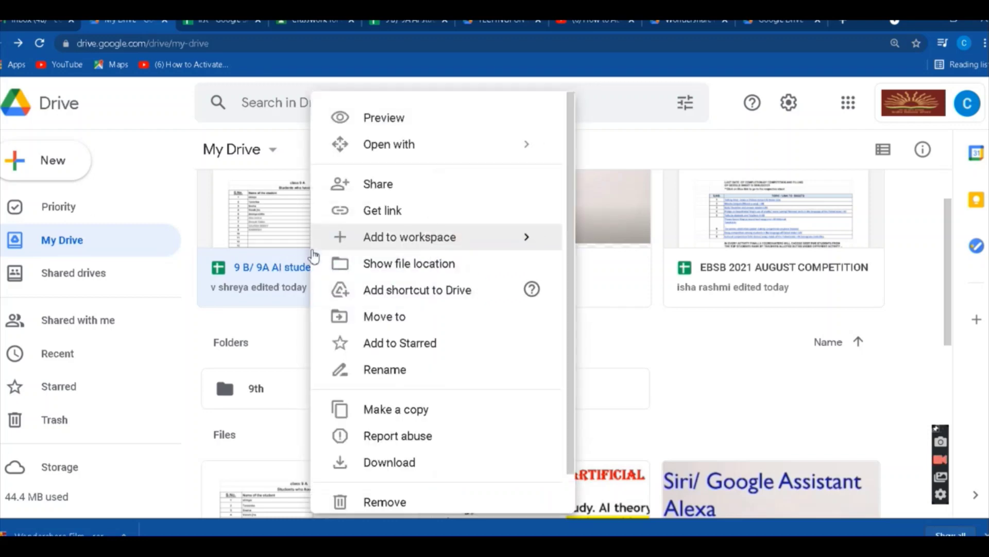
left_click(389, 323)
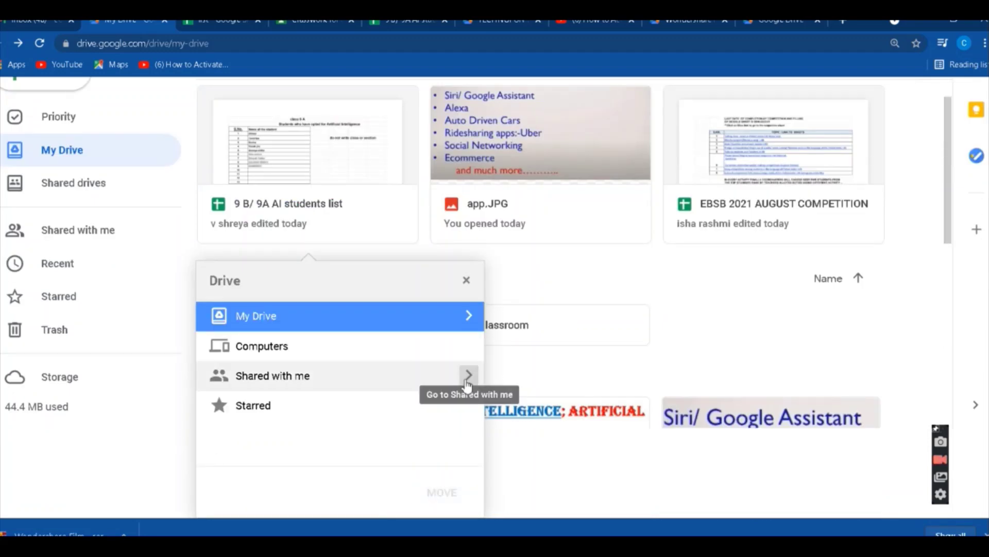
left_click(473, 319)
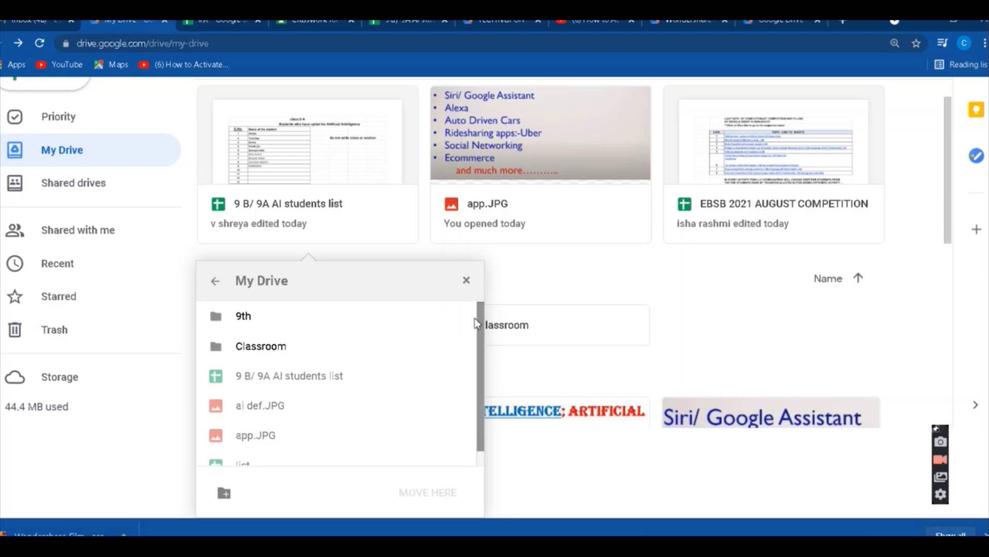
left_click(251, 317)
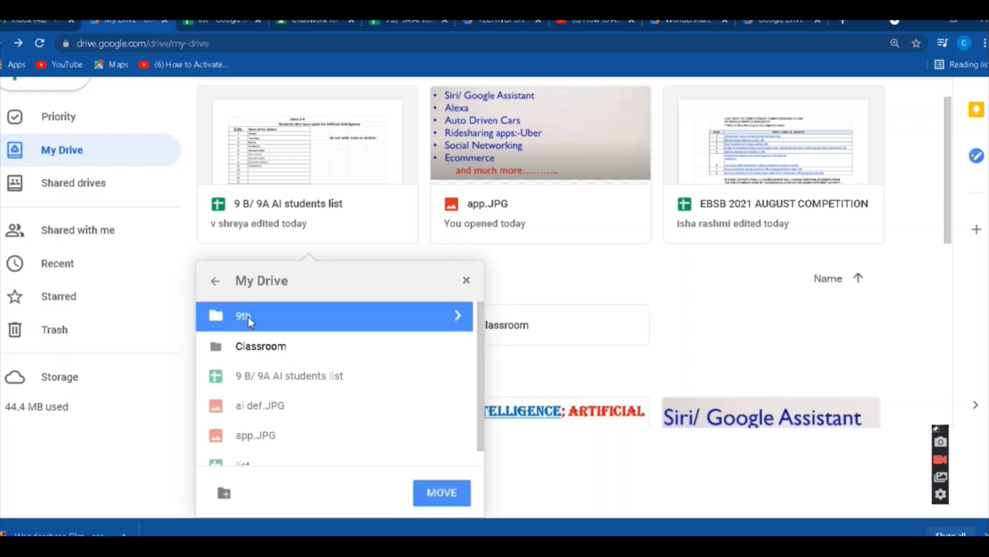
left_click(436, 490)
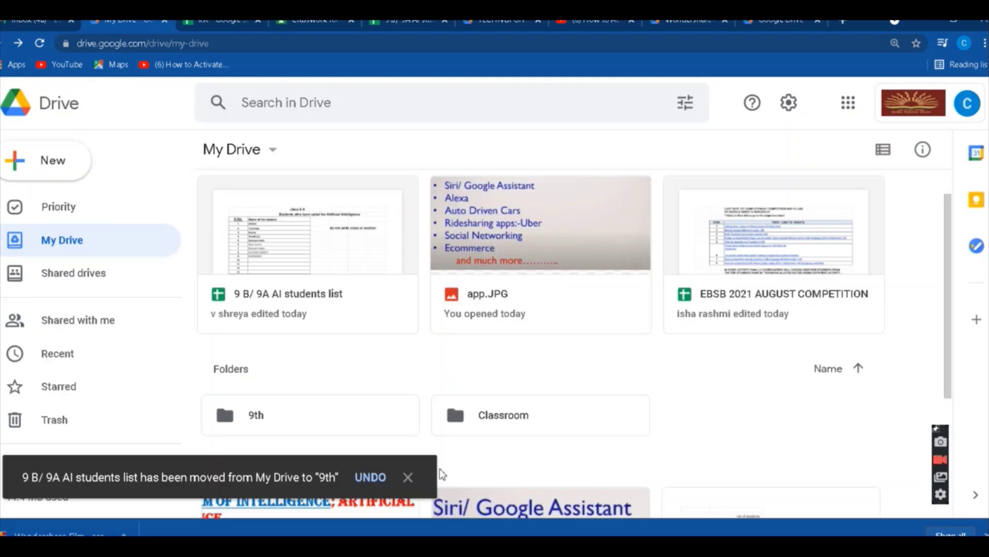
Open the 9th folder to confirm the students list is inside.
left_click(408, 478)
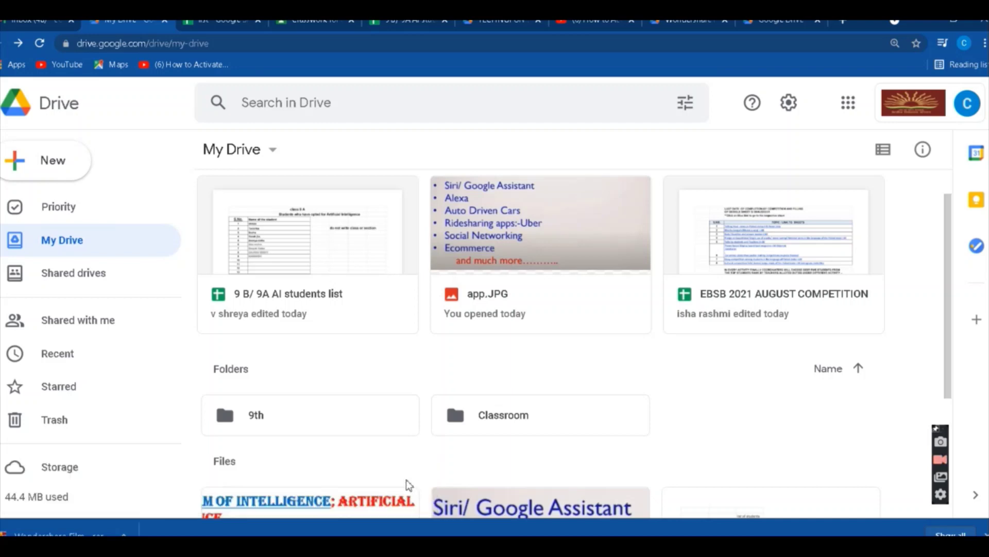
scroll(592, 415, "down", 1)
left_click(337, 366)
double_click(337, 366)
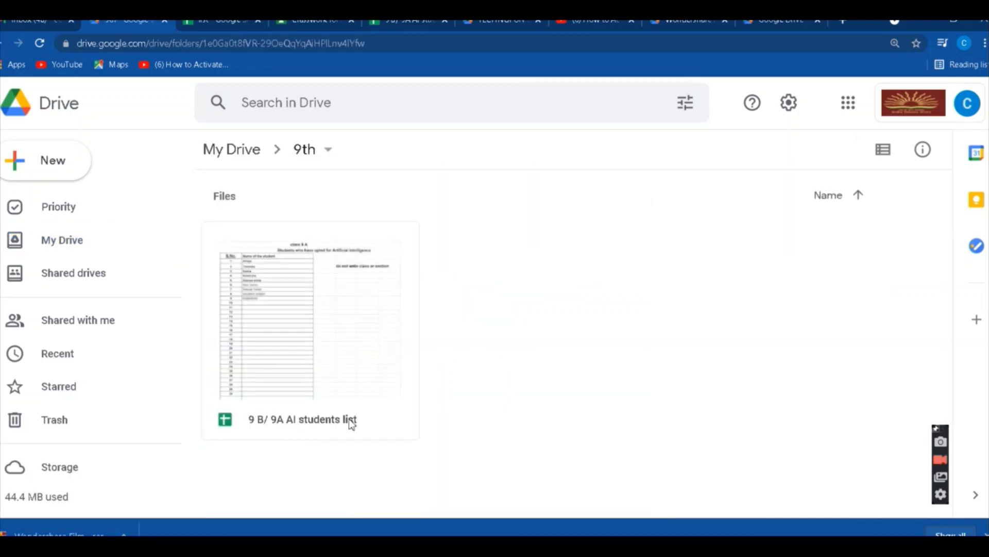
left_click(4, 43)
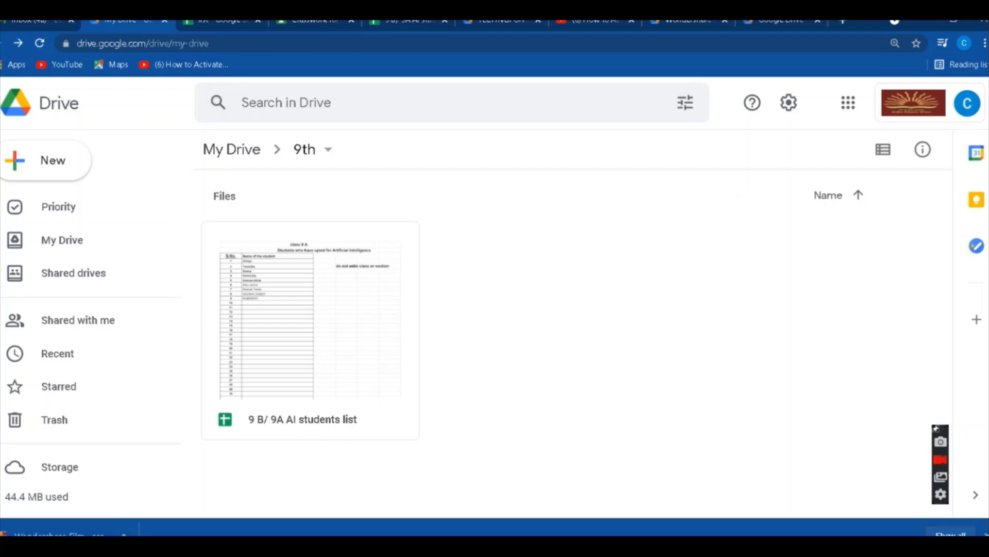
Change the 9th folder's colour from grey to red.
scroll(348, 418, "down", 3)
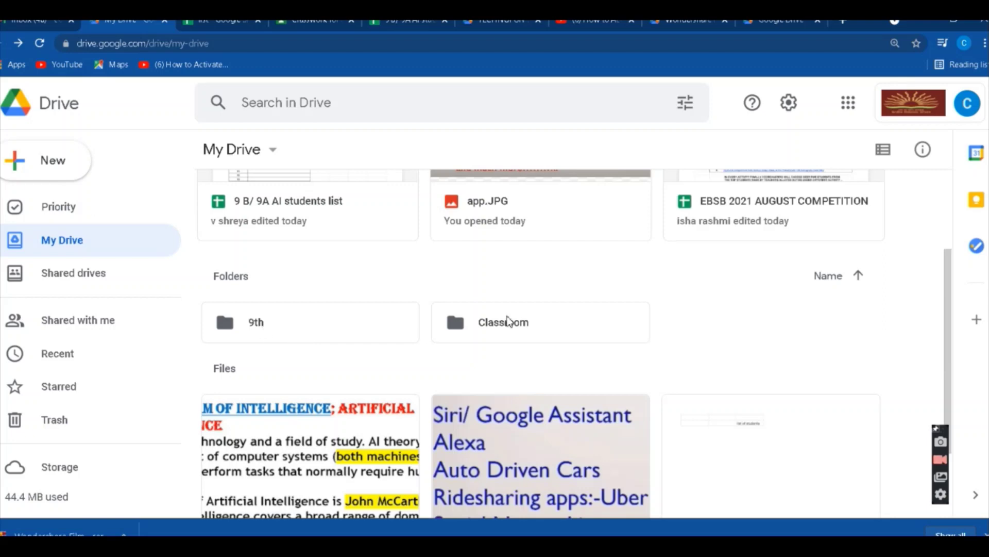
left_click(329, 327)
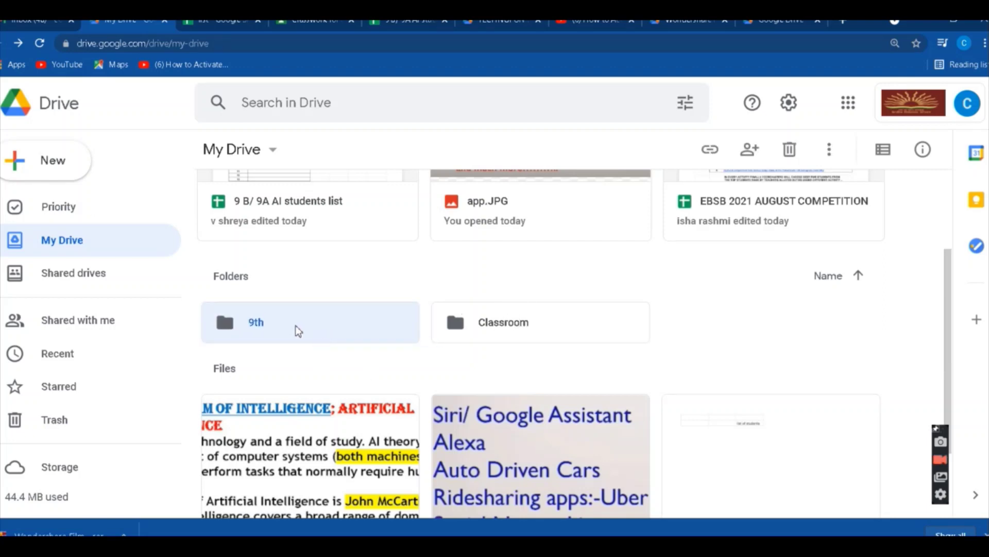
scroll(294, 333, "up", 3)
scroll(298, 334, "down", 1)
scroll(300, 335, "down", 1)
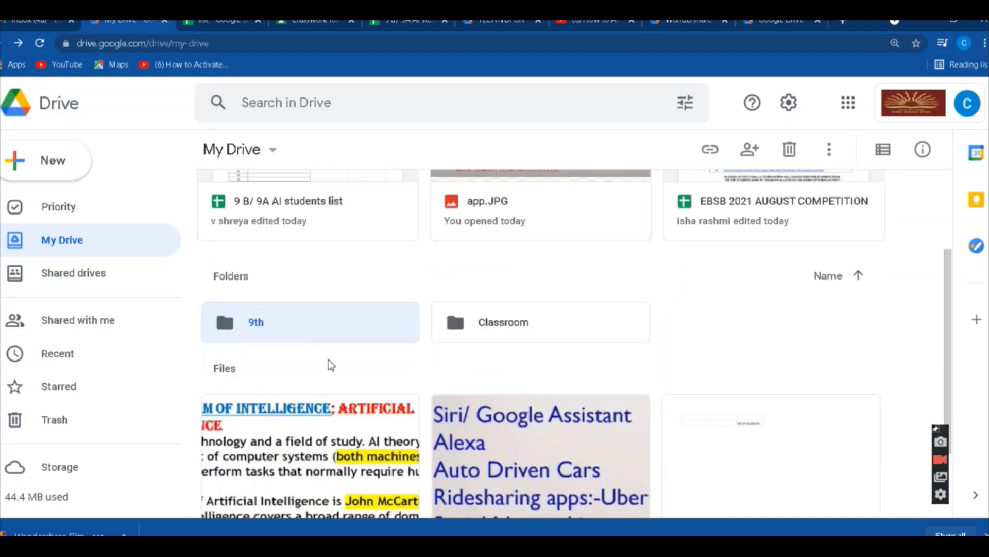
right_click(322, 331)
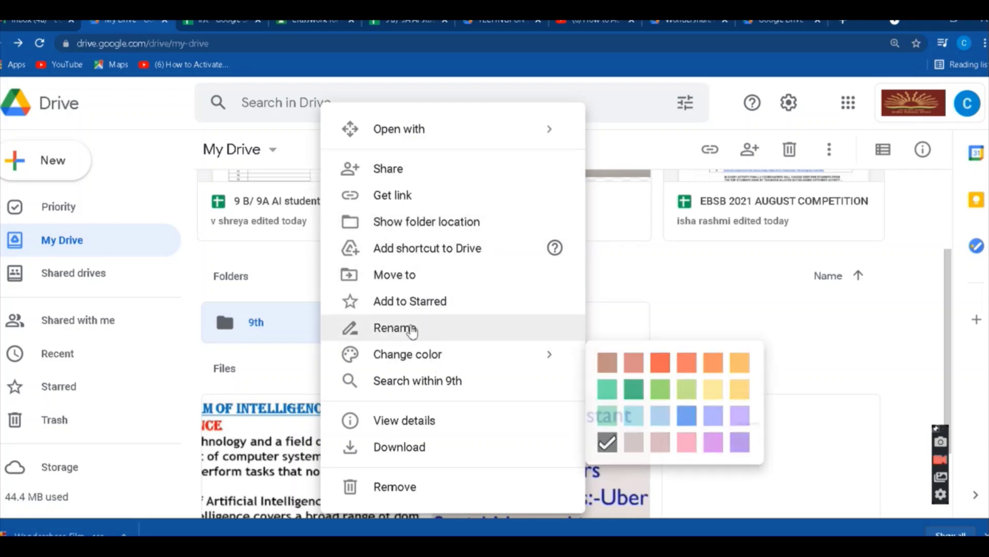
mouse_move(418, 358)
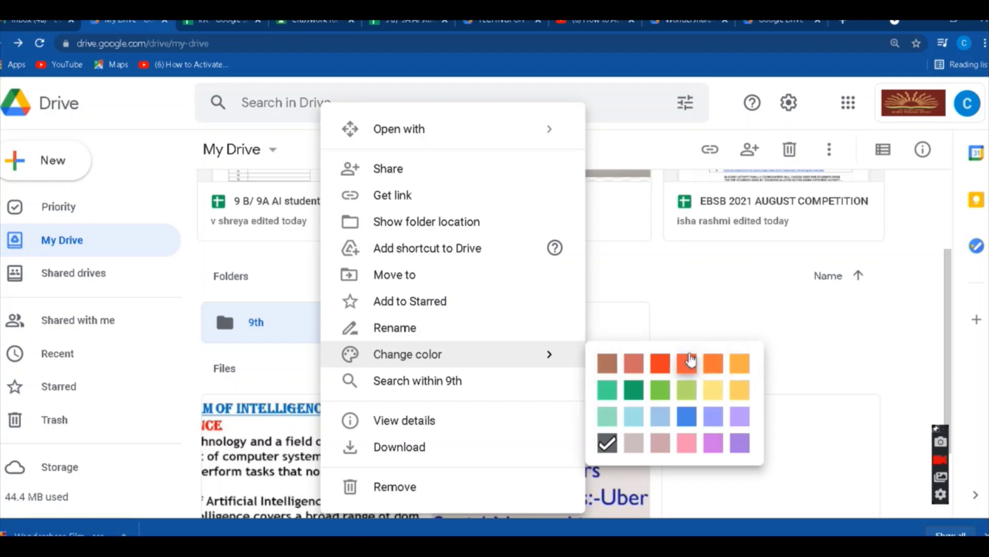
left_click(661, 362)
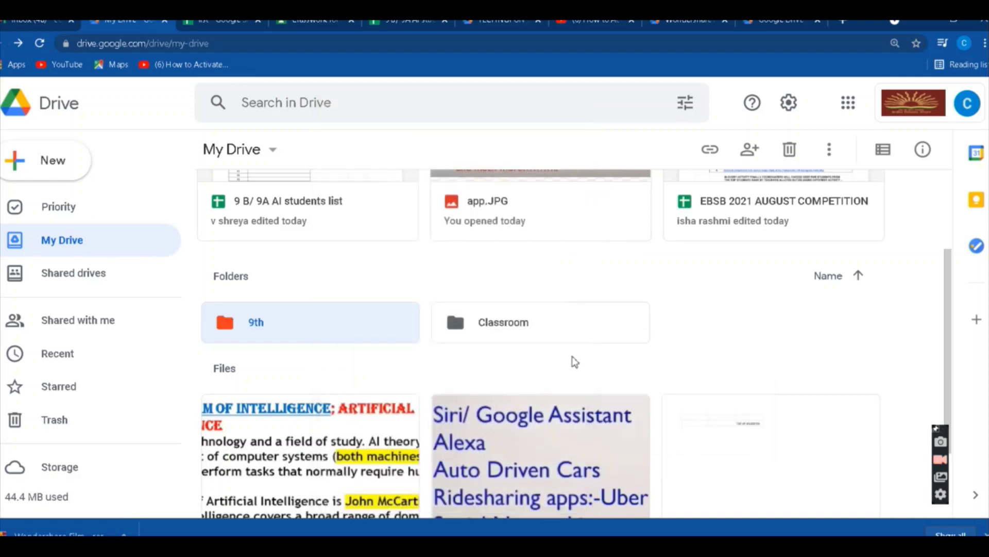
right_click(320, 334)
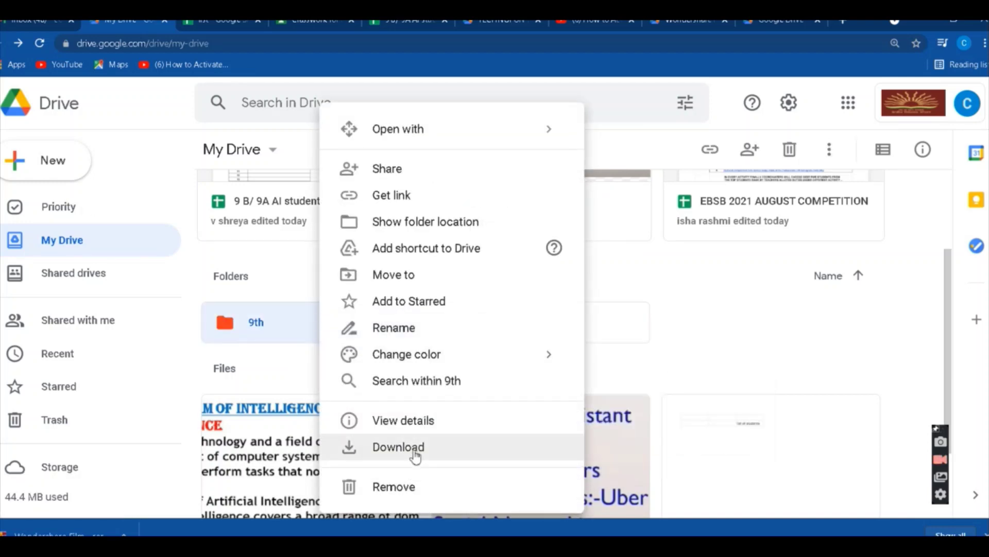